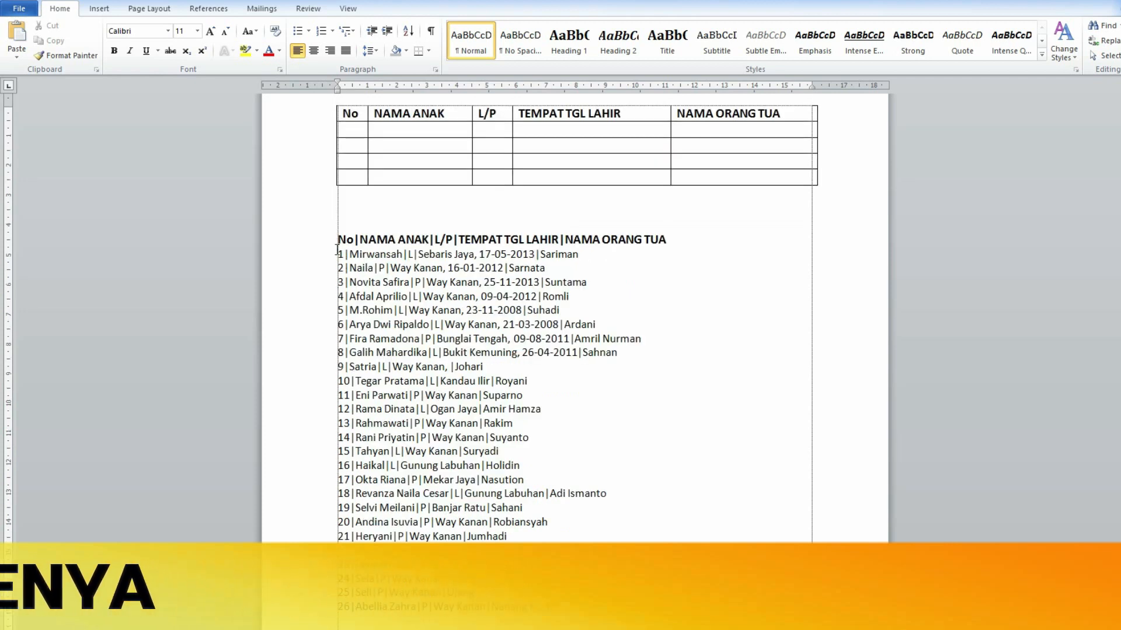
Review the pipe-separated list of children from its header to record 26 and the empty table above it
{"action": "left_click", "coordinate": [570, 605]}
{"action": "scroll", "coordinate": [569, 603], "scroll_direction": "down", "scroll_amount": 3}
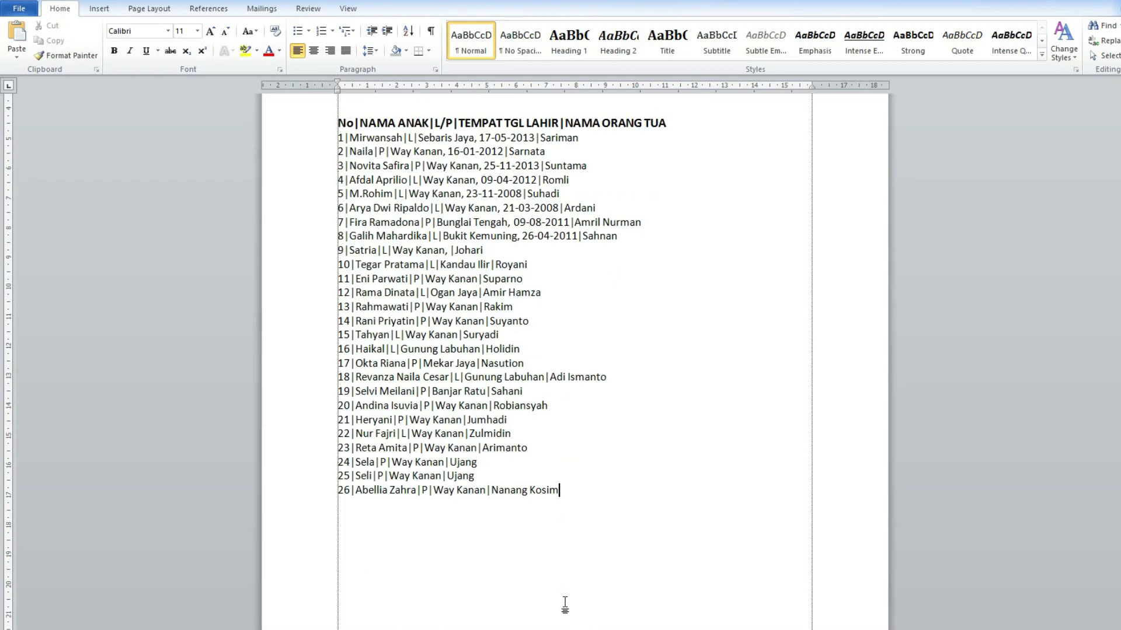
{"action": "scroll", "coordinate": [567, 601], "scroll_direction": "up", "scroll_amount": 2}
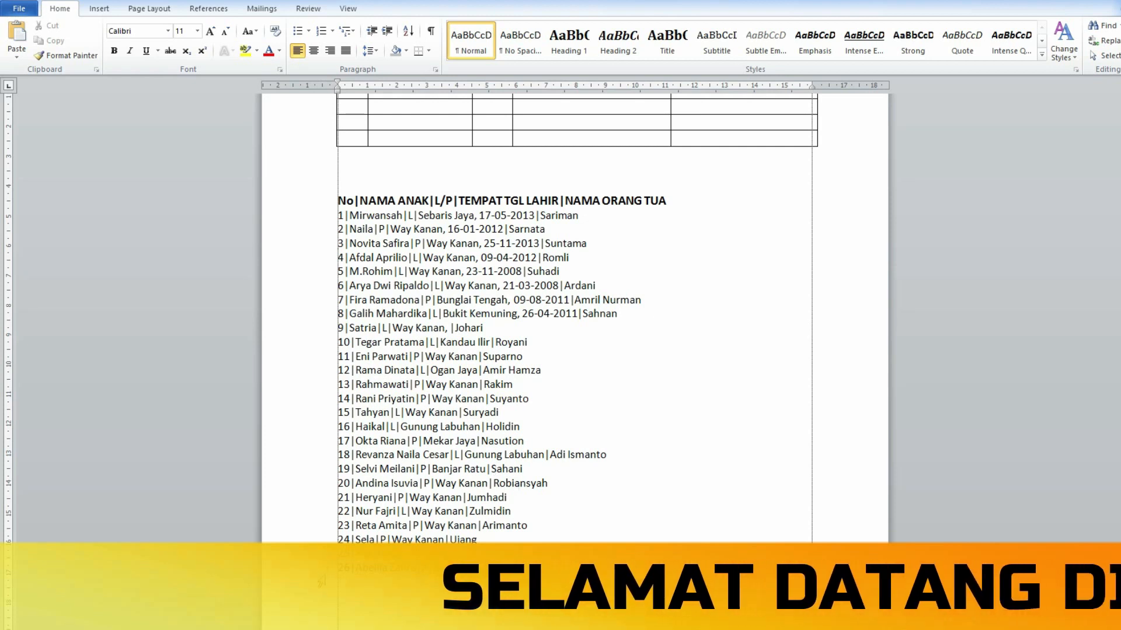
{"action": "scroll", "coordinate": [502, 321], "scroll_direction": "down", "scroll_amount": 3}
{"action": "scroll", "coordinate": [350, 491], "scroll_direction": "up", "scroll_amount": 1}
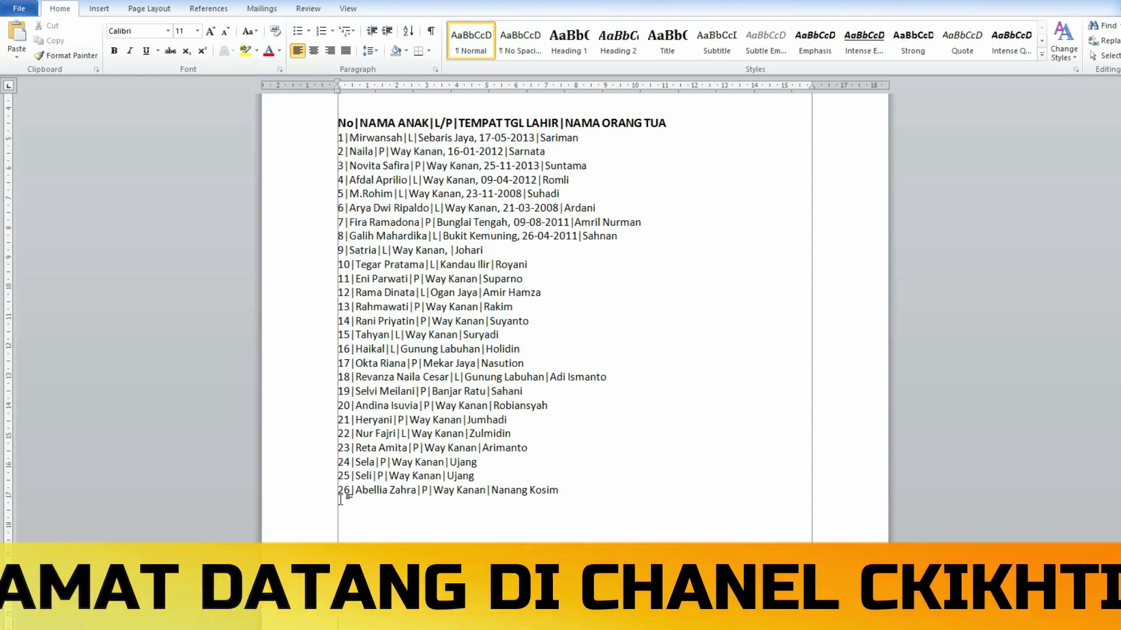
{"action": "scroll", "coordinate": [380, 519], "scroll_direction": "up", "scroll_amount": 3}
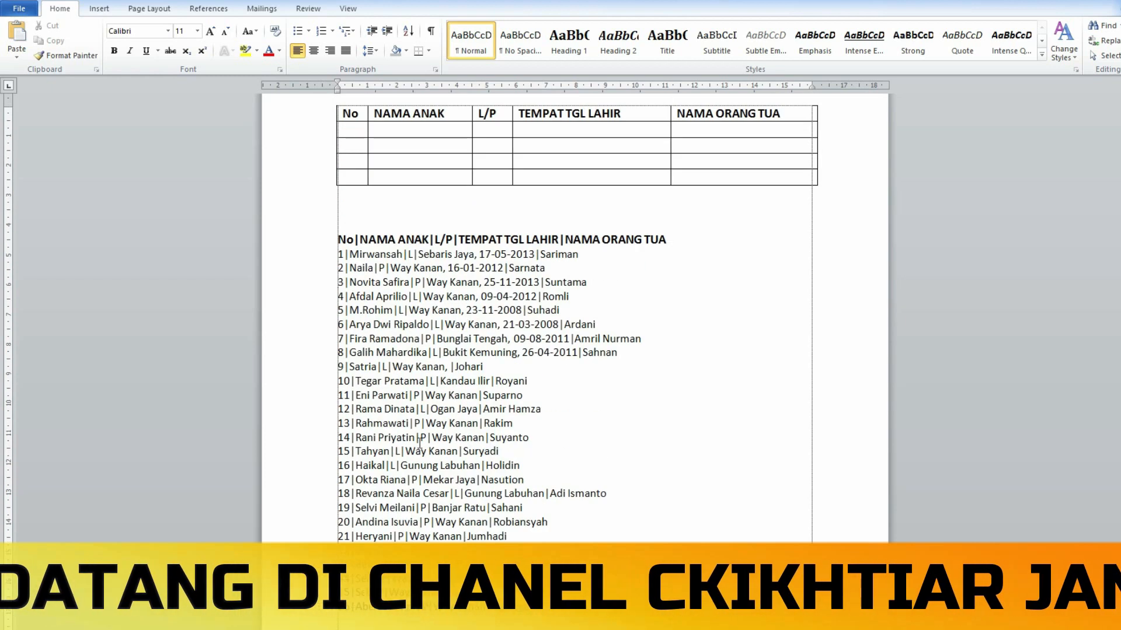
{"action": "left_click", "coordinate": [315, 256]}
{"action": "left_click_drag", "start_coordinate": [317, 257], "coordinate": [445, 502]}
{"action": "left_click", "coordinate": [641, 462]}
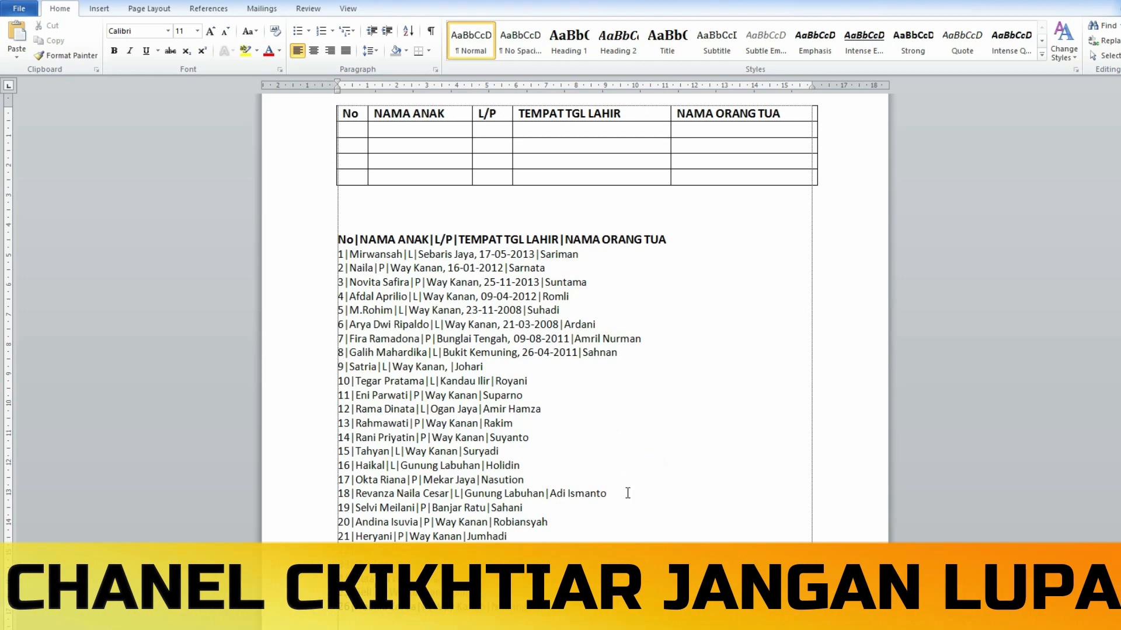
{"action": "scroll", "coordinate": [624, 506], "scroll_direction": "up", "scroll_amount": 2}
{"action": "scroll", "coordinate": [624, 506], "scroll_direction": "down", "scroll_amount": 1}
{"action": "double_click", "coordinate": [345, 278]}
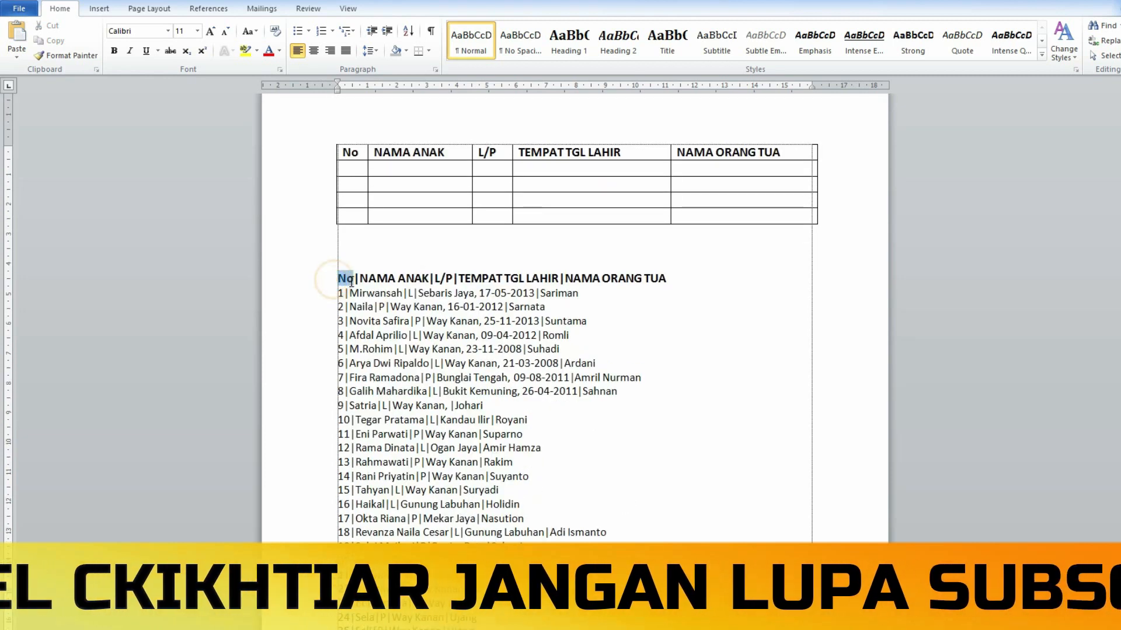
{"action": "left_click", "coordinate": [382, 333]}
Copy record 1's number and child's name from the list into the No and NAMA ANAK cells of the first empty table row
{"action": "double_click", "coordinate": [339, 295]}
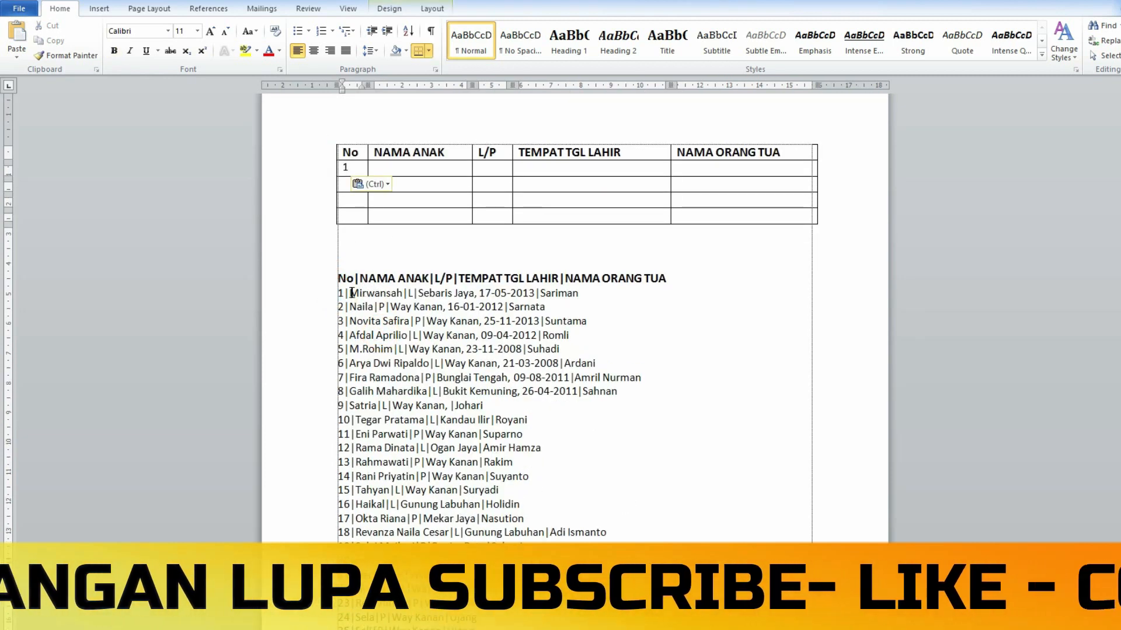
{"action": "double_click", "coordinate": [352, 293]}
{"action": "key", "text": "ctrl+c"}
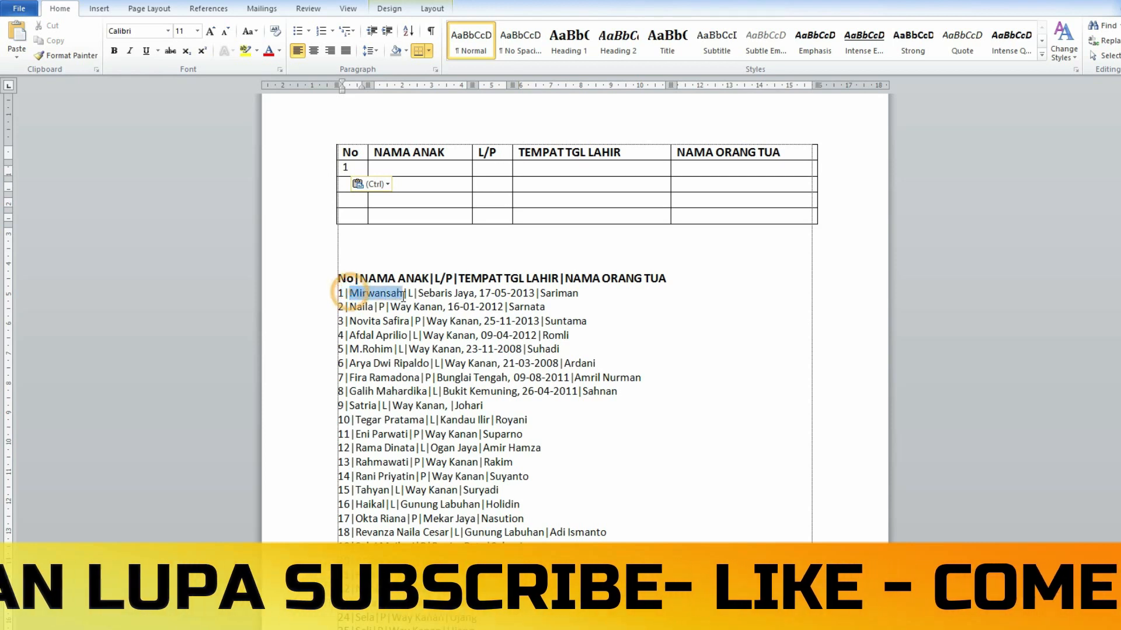
{"action": "left_click", "coordinate": [426, 170]}
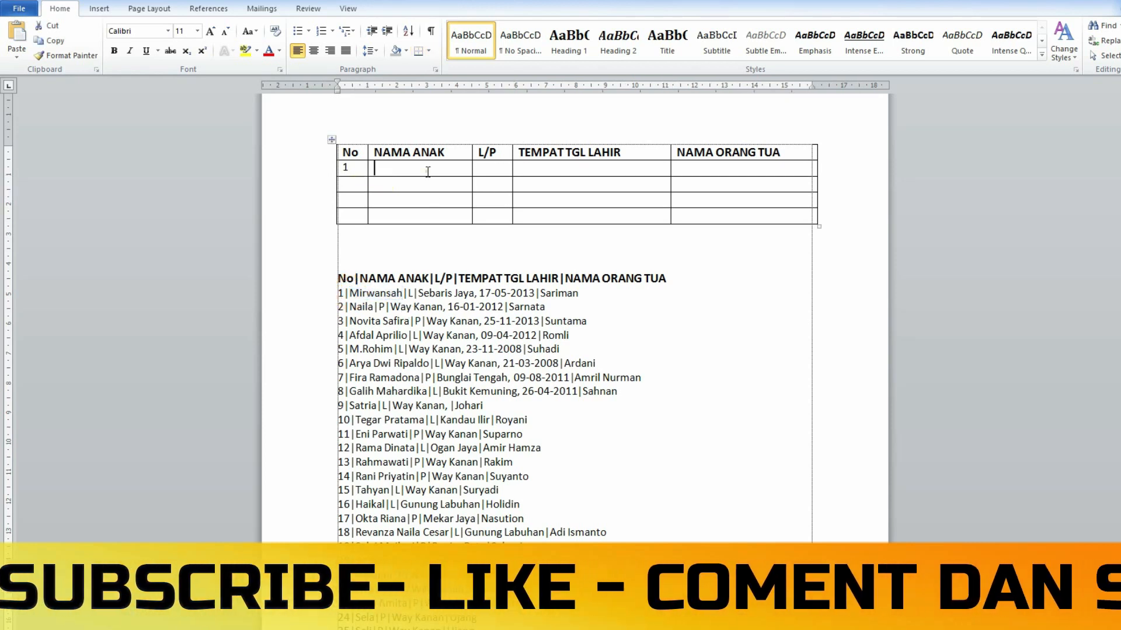
{"action": "key", "text": "ctrl+v"}
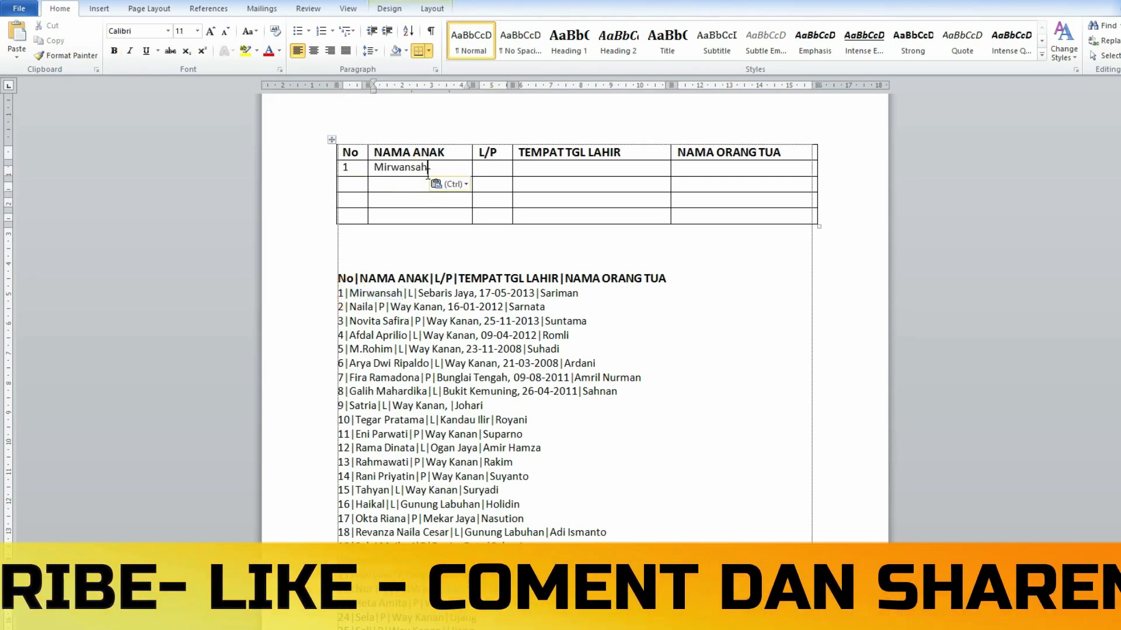
Copy the gender code L from record 1 of the list into the L/P cell of the first data row
{"action": "double_click", "coordinate": [411, 294]}
{"action": "key", "text": "ctrl+c"}
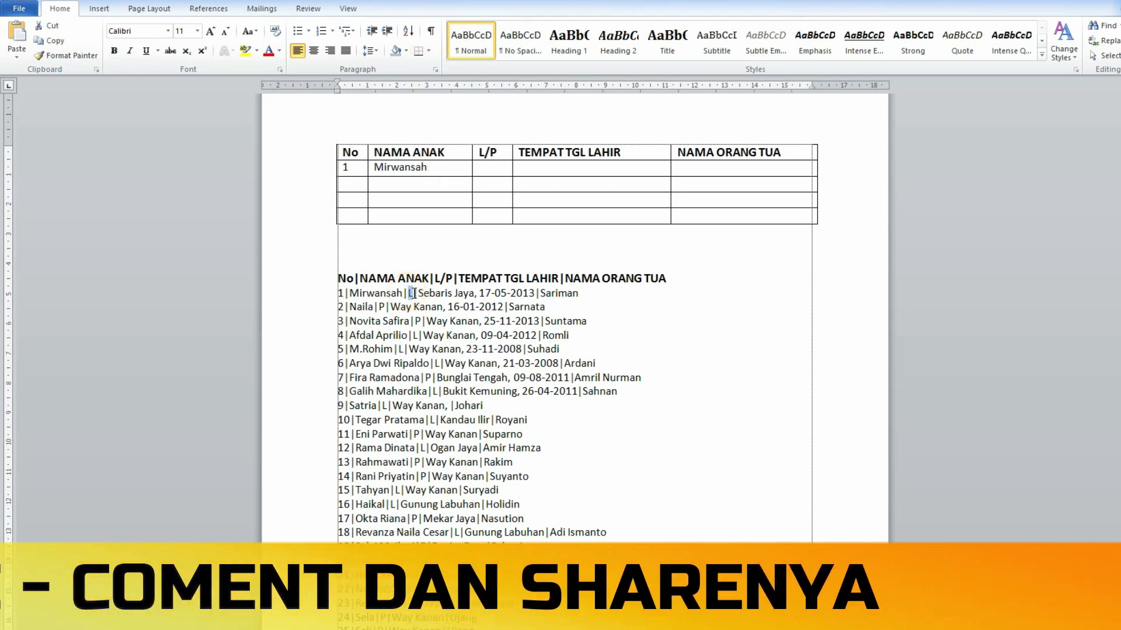
{"action": "left_click", "coordinate": [475, 175]}
{"action": "key", "text": "ctrl+v"}
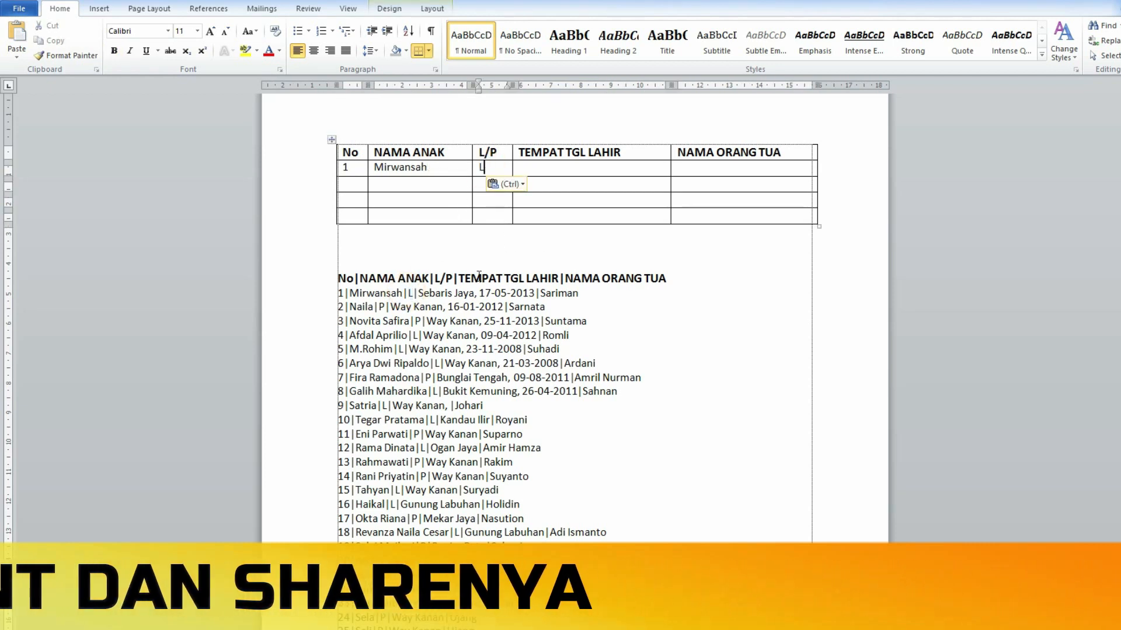
Copy record 1's birthplace with birth date and the parent's name into the TEMPAT TGL LAHIR and NAMA ORANG TUA cells of the same row
{"action": "left_click_drag", "start_coordinate": [428, 293], "coordinate": [535, 284]}
{"action": "key", "text": "ctrl+c"}
{"action": "left_click", "coordinate": [590, 175]}
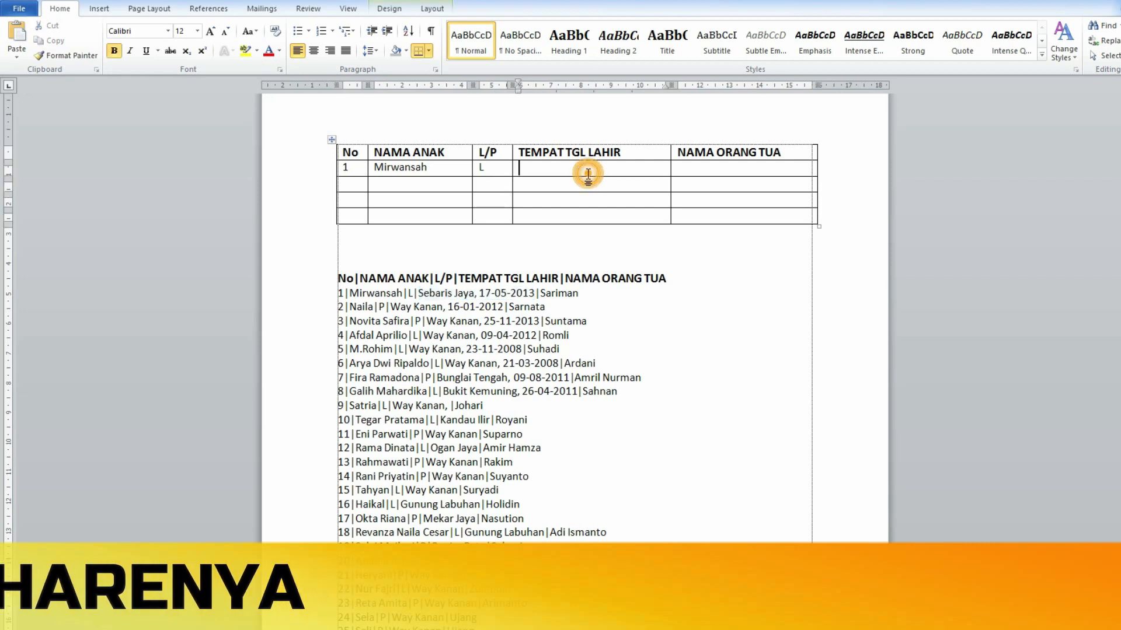
{"action": "key", "text": "ctrl+v"}
{"action": "left_click_drag", "start_coordinate": [543, 292], "coordinate": [579, 293]}
{"action": "key", "text": "ctrl+c"}
{"action": "left_click", "coordinate": [689, 170]}
{"action": "key", "text": "ctrl+v"}
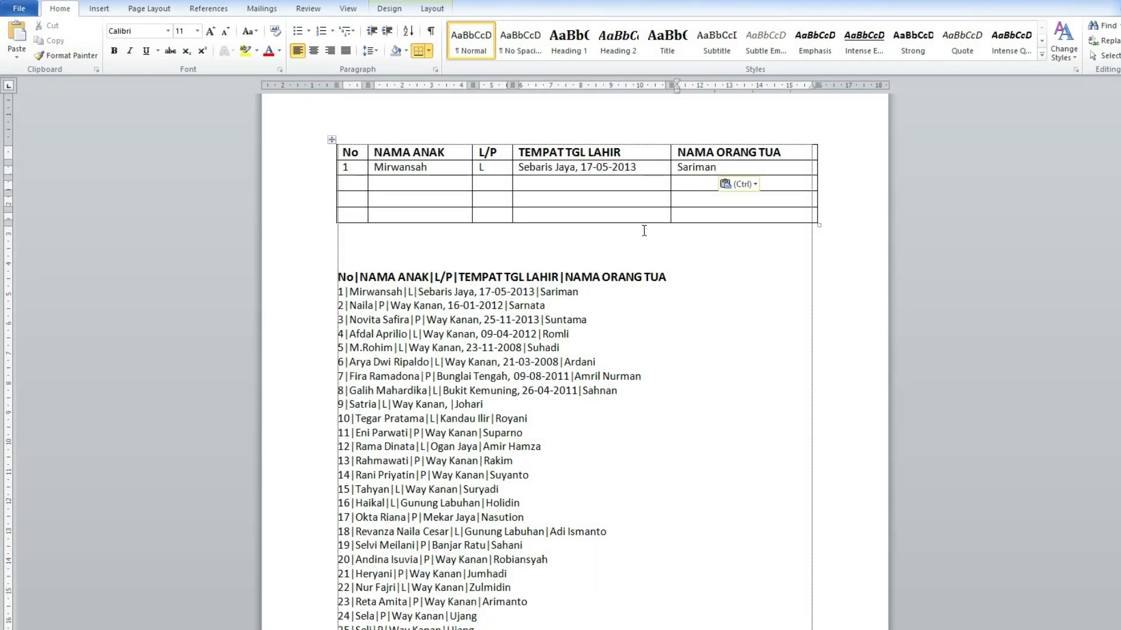
Examine the remaining records of the pipe-separated list, highlighting it from the header line to the last entry
{"action": "scroll", "coordinate": [575, 403], "scroll_direction": "down", "scroll_amount": 4}
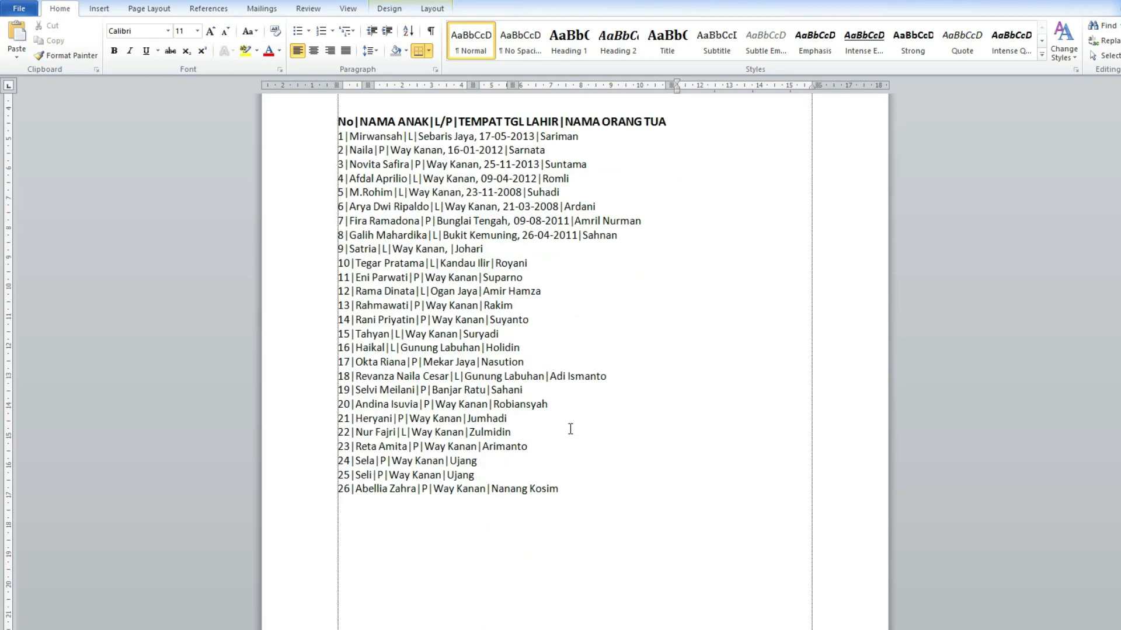
{"action": "scroll", "coordinate": [565, 439], "scroll_direction": "up", "scroll_amount": 2}
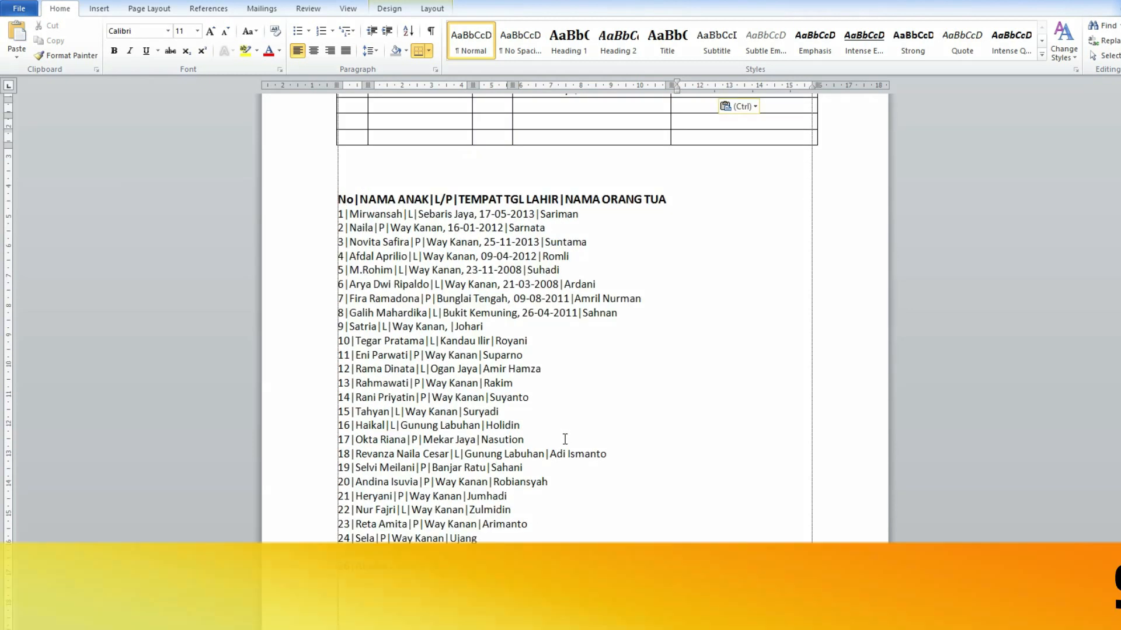
{"action": "scroll", "coordinate": [564, 435], "scroll_direction": "down", "scroll_amount": 1}
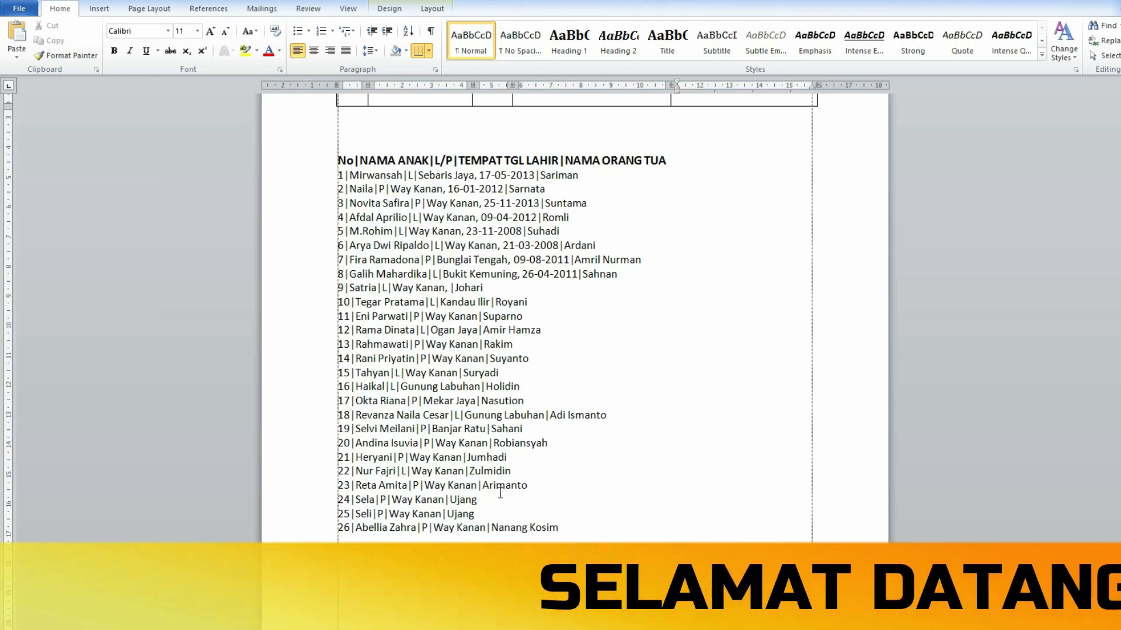
{"action": "scroll", "coordinate": [501, 493], "scroll_direction": "up", "scroll_amount": 2}
{"action": "scroll", "coordinate": [489, 497], "scroll_direction": "down", "scroll_amount": 1}
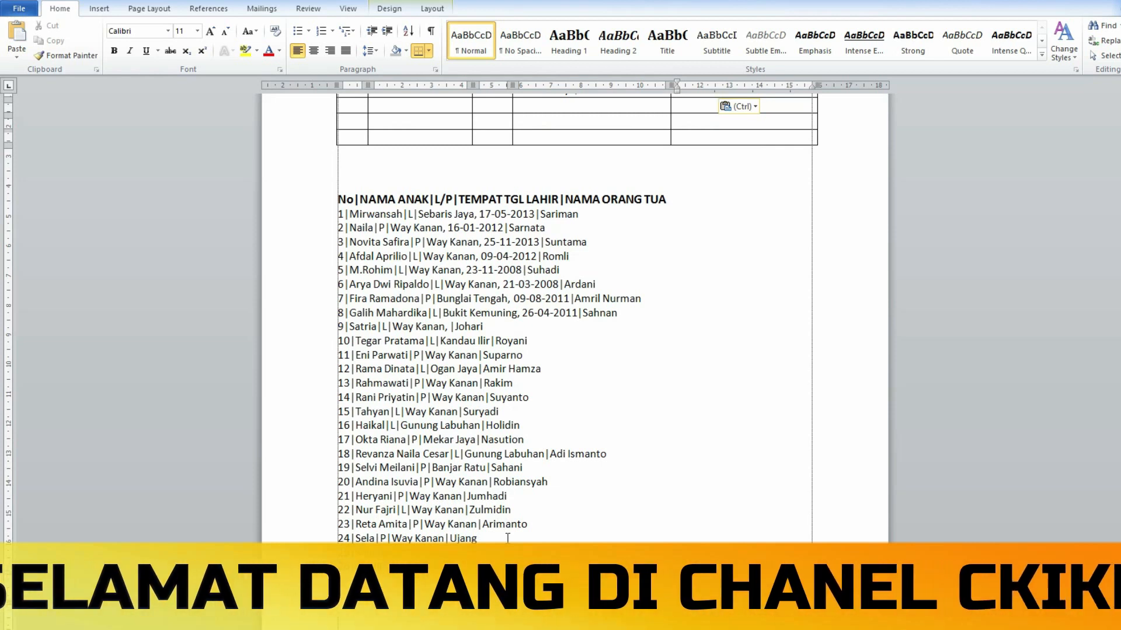
{"action": "scroll", "coordinate": [507, 538], "scroll_direction": "up", "scroll_amount": 3}
{"action": "scroll", "coordinate": [456, 420], "scroll_direction": "down", "scroll_amount": 4}
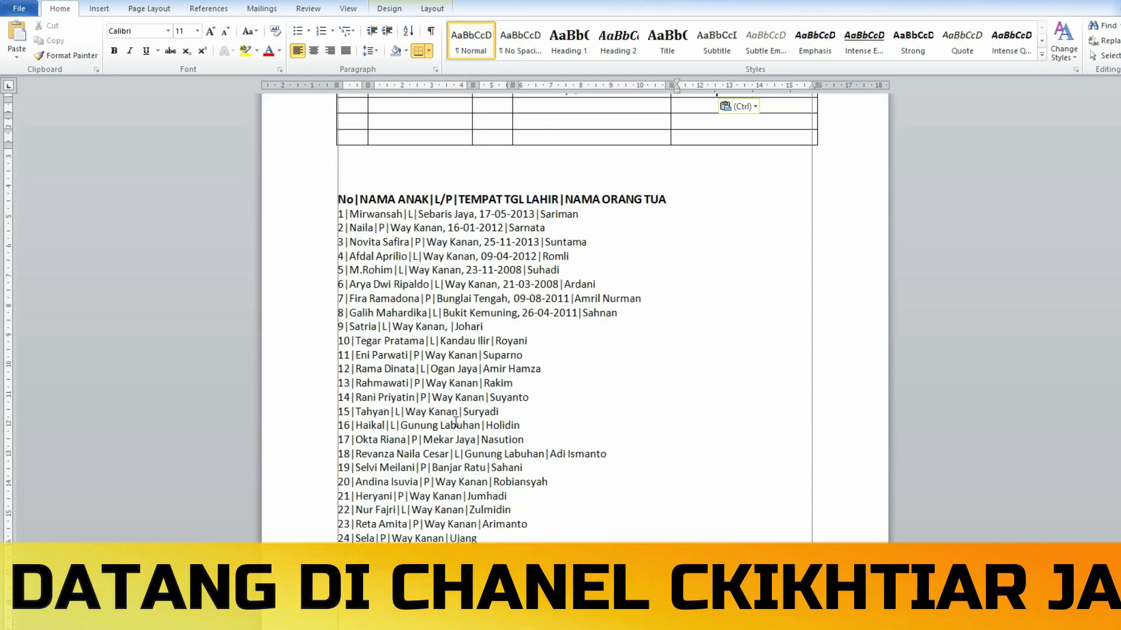
{"action": "scroll", "coordinate": [455, 427], "scroll_direction": "down", "scroll_amount": 4}
{"action": "scroll", "coordinate": [456, 427], "scroll_direction": "up", "scroll_amount": 5}
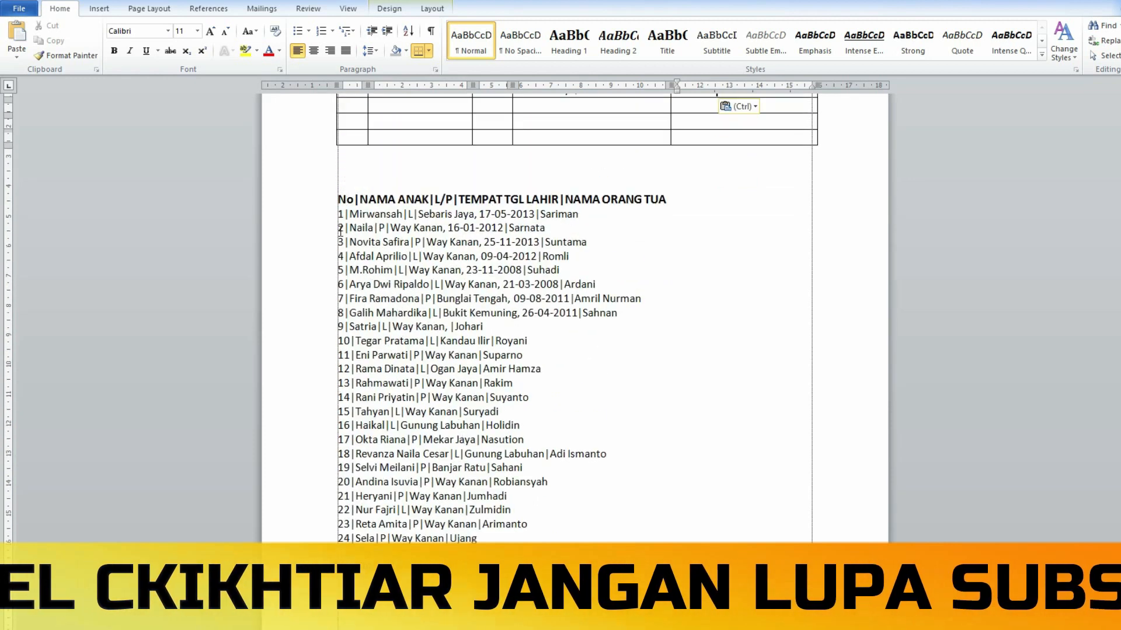
{"action": "left_click_drag", "start_coordinate": [336, 203], "coordinate": [484, 560]}
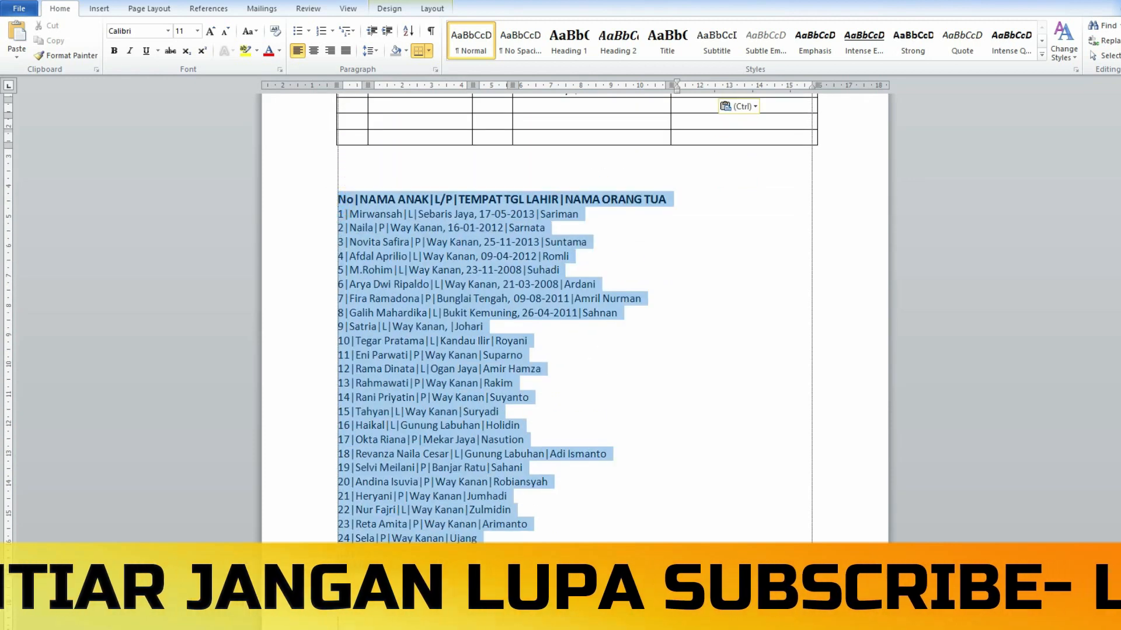
{"action": "scroll", "coordinate": [575, 316], "scroll_direction": "up", "scroll_amount": 3}
{"action": "left_click", "coordinate": [679, 369]}
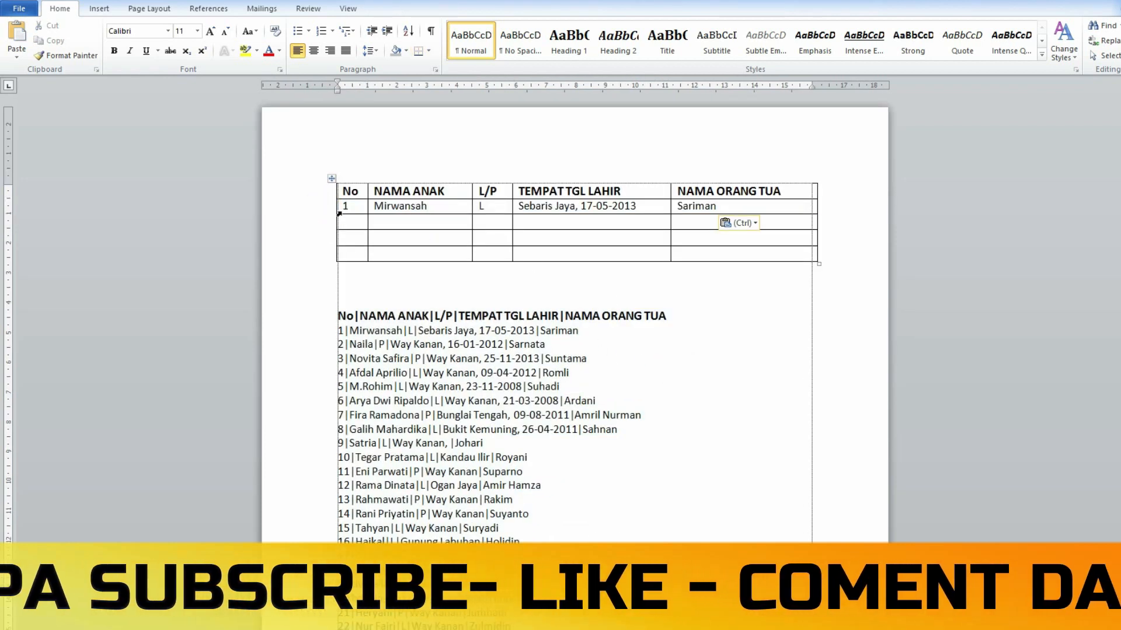
{"action": "scroll", "coordinate": [618, 435], "scroll_direction": "down", "scroll_amount": 1}
{"action": "scroll", "coordinate": [618, 445], "scroll_direction": "up", "scroll_amount": 1}
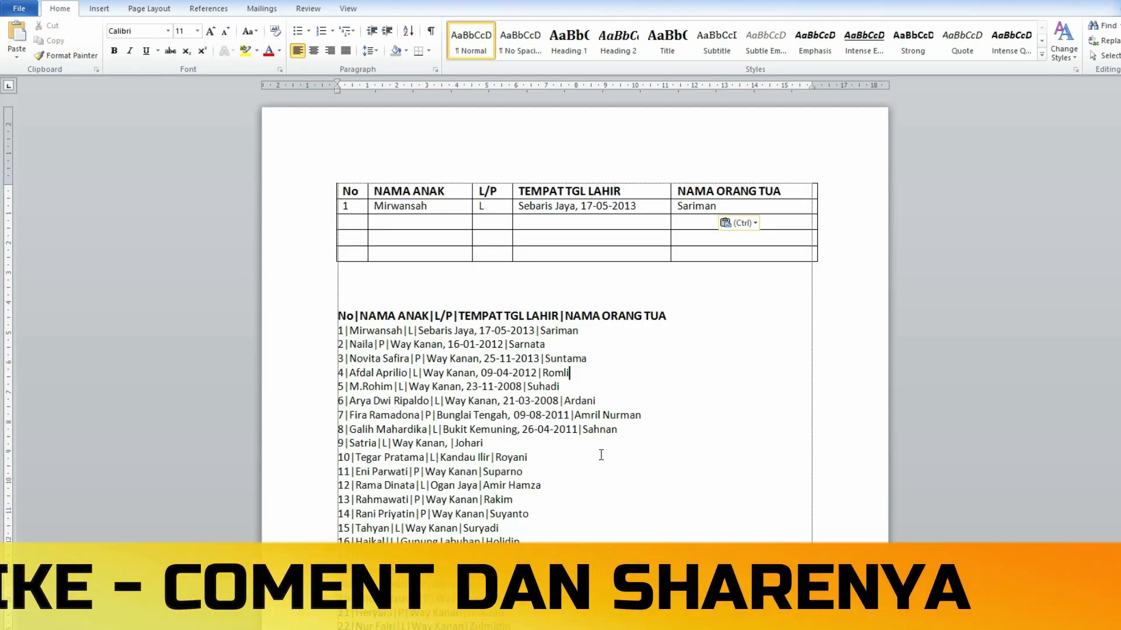
{"action": "scroll", "coordinate": [590, 492], "scroll_direction": "down", "scroll_amount": 3}
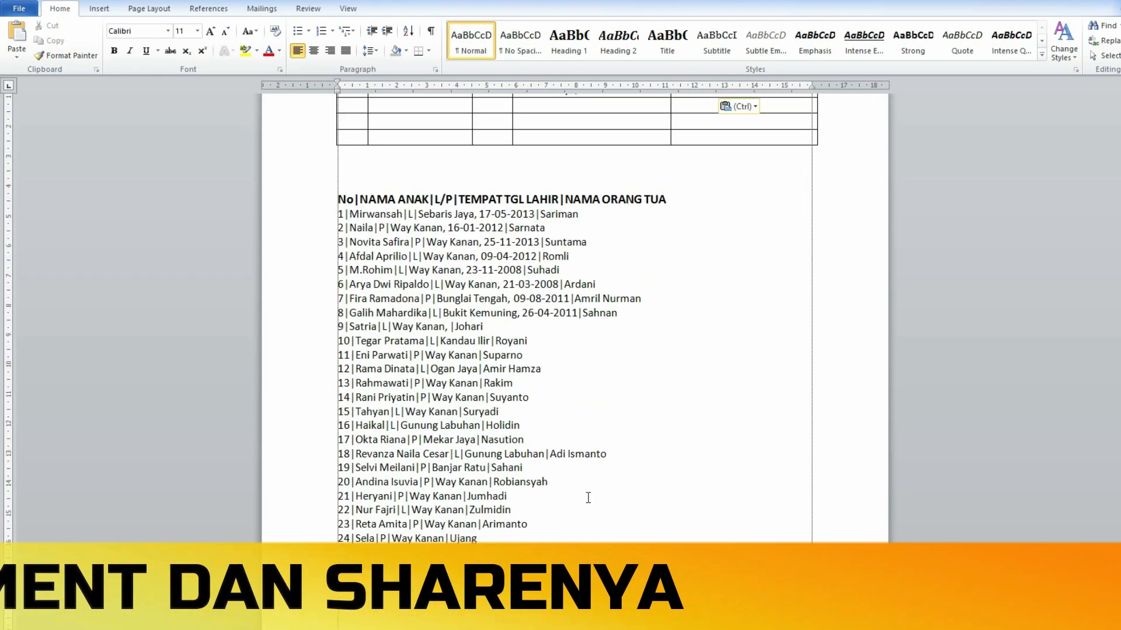
{"action": "left_click_drag", "start_coordinate": [338, 199], "coordinate": [408, 560]}
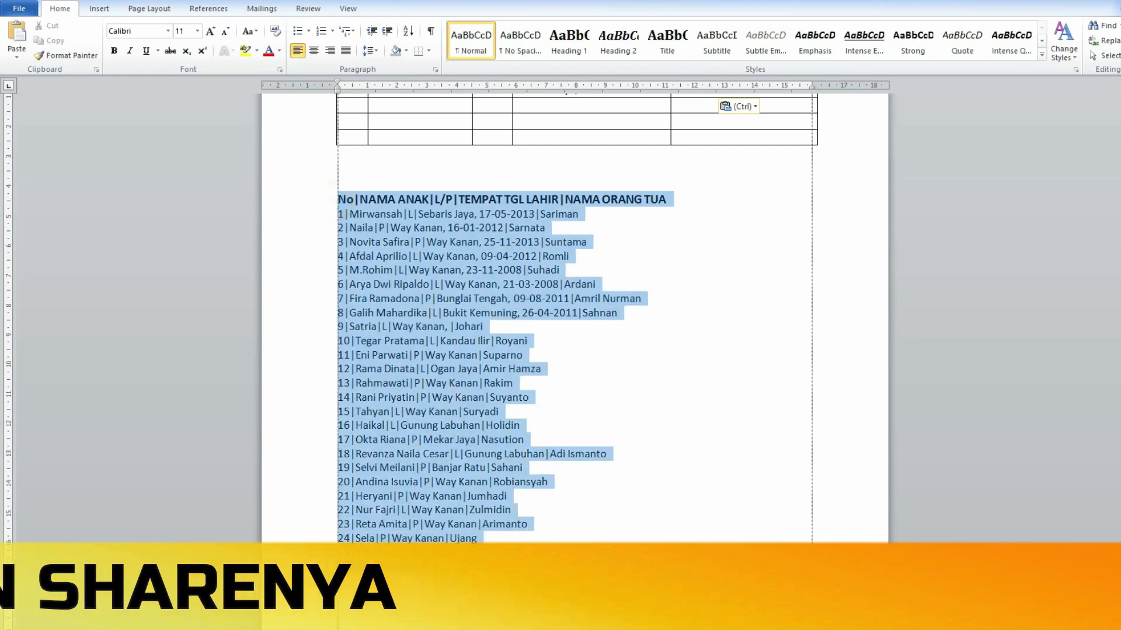
{"action": "scroll", "coordinate": [595, 496], "scroll_direction": "up", "scroll_amount": 3}
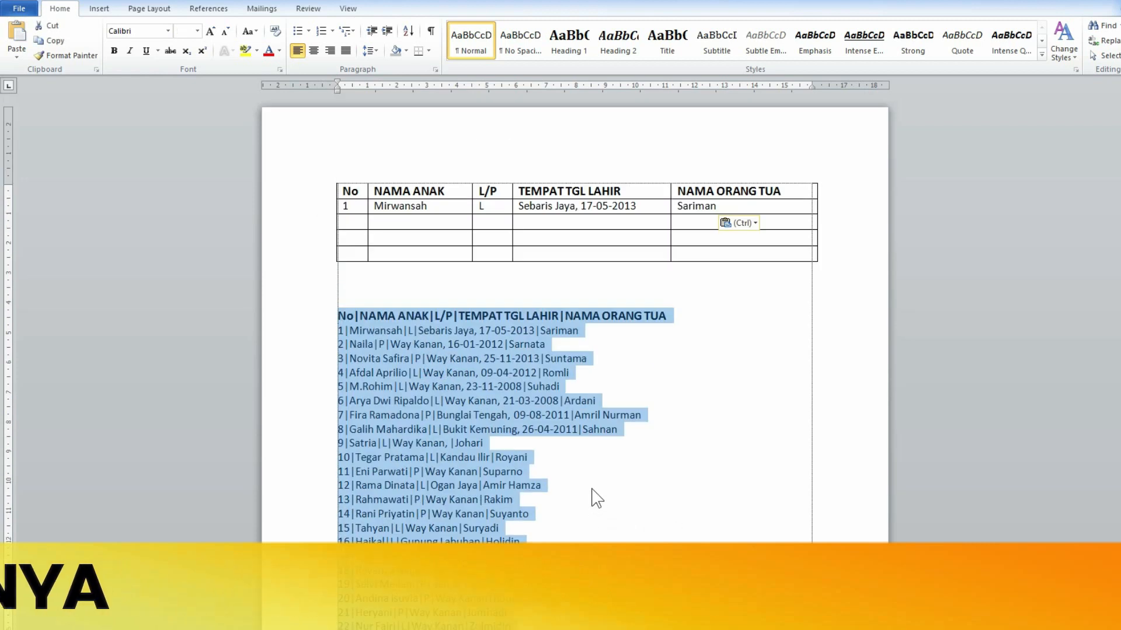
Compare the table's header and data rows with the columns and records of the pipe-separated list below it
{"action": "left_click_drag", "start_coordinate": [361, 192], "coordinate": [812, 193]}
{"action": "left_click_drag", "start_coordinate": [350, 206], "coordinate": [345, 270]}
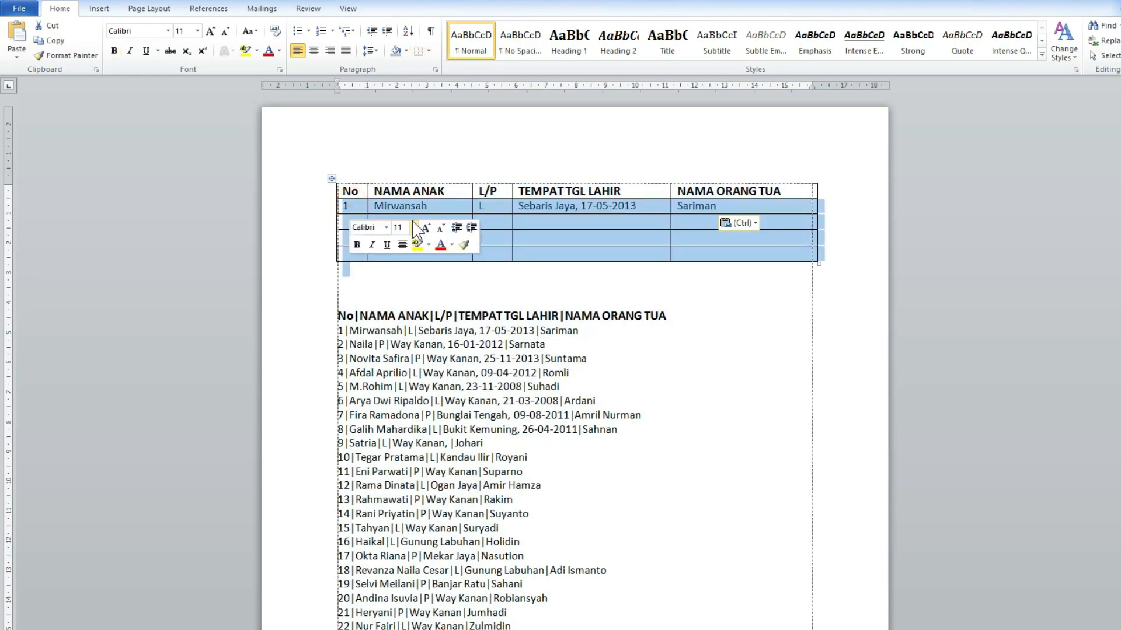
{"action": "left_click", "coordinate": [716, 205]}
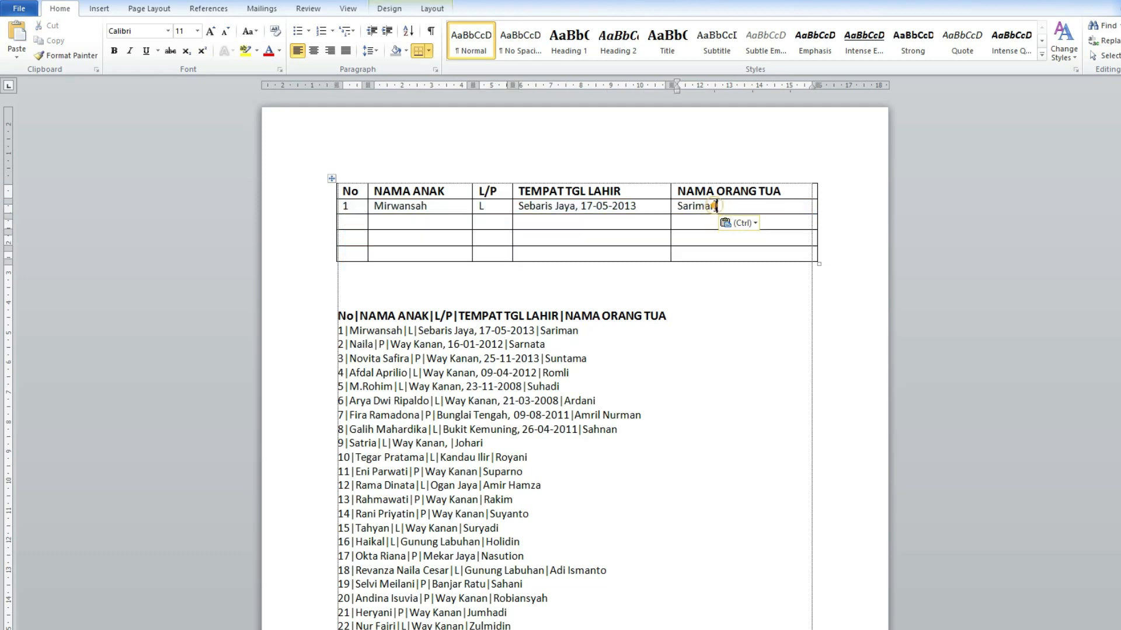
{"action": "scroll", "coordinate": [638, 450], "scroll_direction": "down", "scroll_amount": 2}
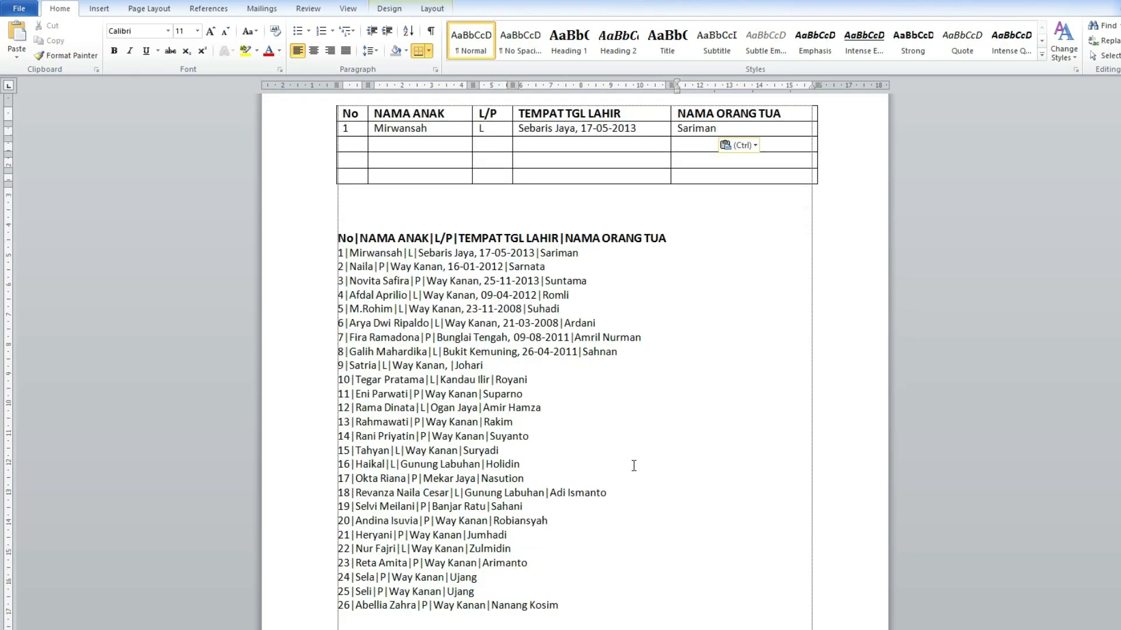
{"action": "scroll", "coordinate": [634, 467], "scroll_direction": "down", "scroll_amount": 1}
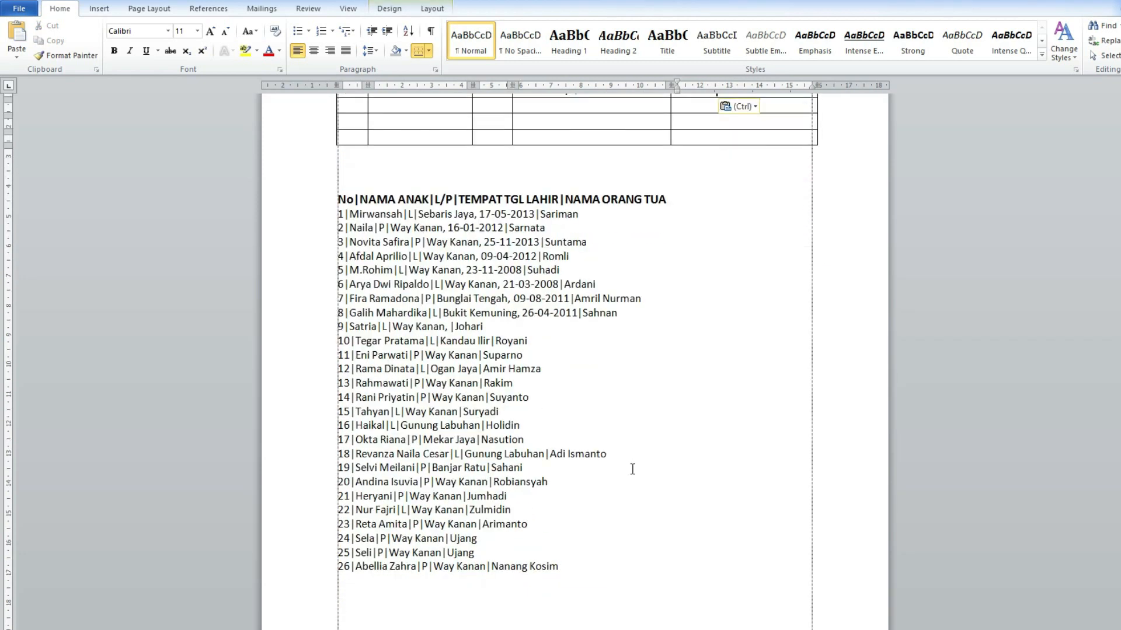
{"action": "scroll", "coordinate": [632, 470], "scroll_direction": "down", "scroll_amount": 3}
{"action": "scroll", "coordinate": [632, 470], "scroll_direction": "up", "scroll_amount": 3}
{"action": "scroll", "coordinate": [631, 469], "scroll_direction": "up", "scroll_amount": 1}
{"action": "scroll", "coordinate": [635, 448], "scroll_direction": "down", "scroll_amount": 1}
{"action": "scroll", "coordinate": [486, 535], "scroll_direction": "up", "scroll_amount": 2}
{"action": "scroll", "coordinate": [486, 535], "scroll_direction": "down", "scroll_amount": 2}
{"action": "left_click_drag", "start_coordinate": [338, 199], "coordinate": [559, 567]}
{"action": "left_click", "coordinate": [385, 227]}
{"action": "left_click_drag", "start_coordinate": [338, 200], "coordinate": [559, 583]}
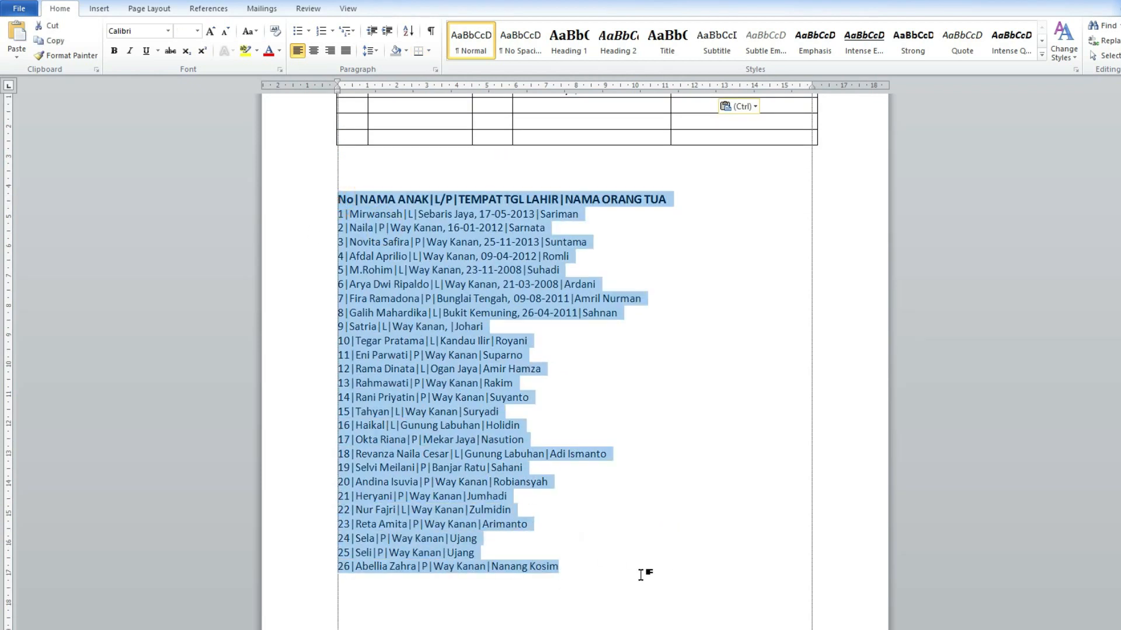
{"action": "left_click", "coordinate": [106, 11]}
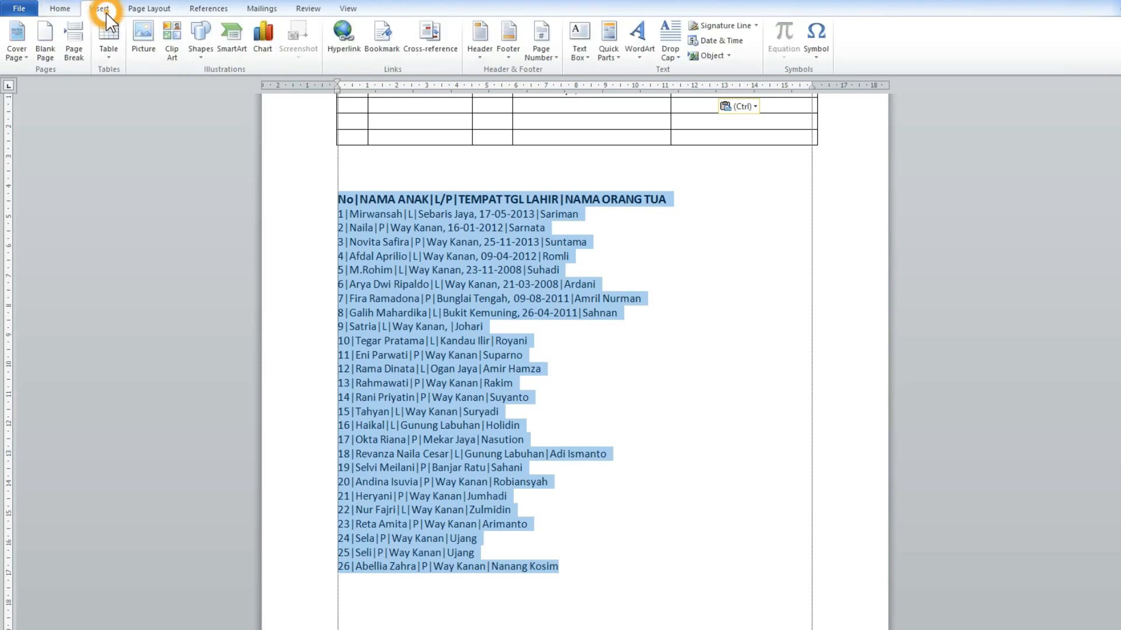
{"action": "left_click", "coordinate": [111, 60]}
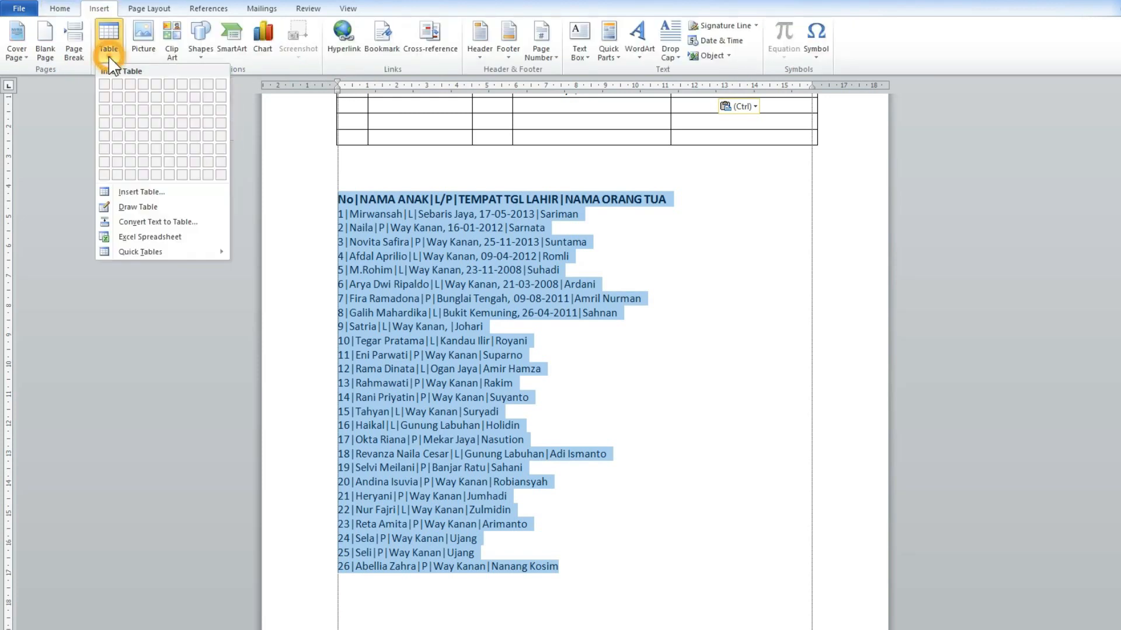
{"action": "left_click", "coordinate": [149, 223]}
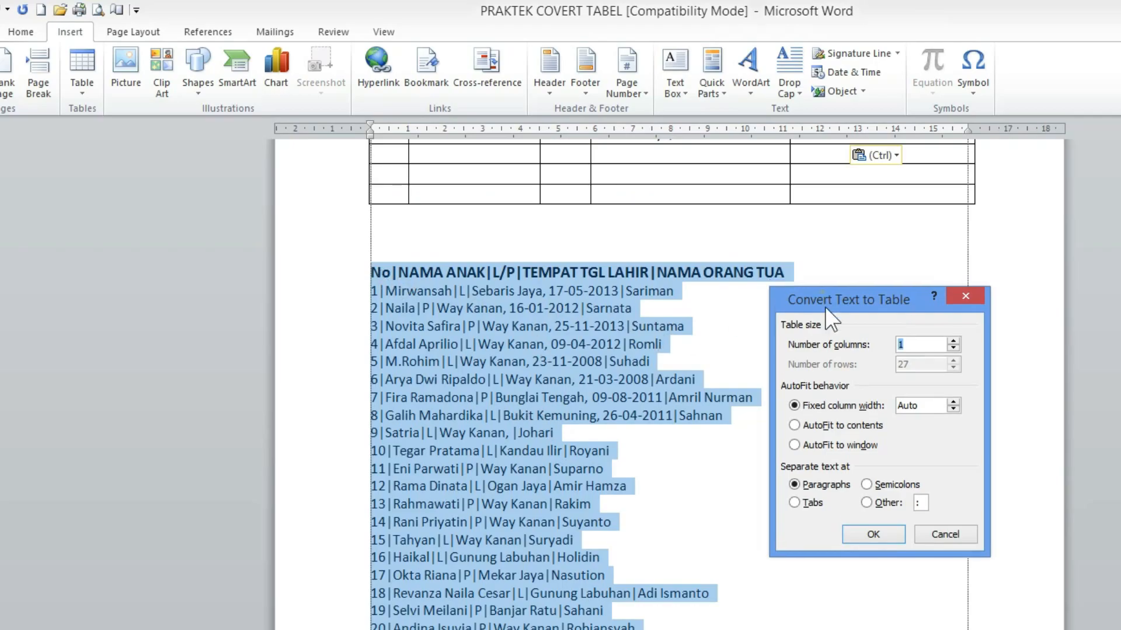
{"action": "left_click_drag", "start_coordinate": [825, 295], "coordinate": [836, 328]}
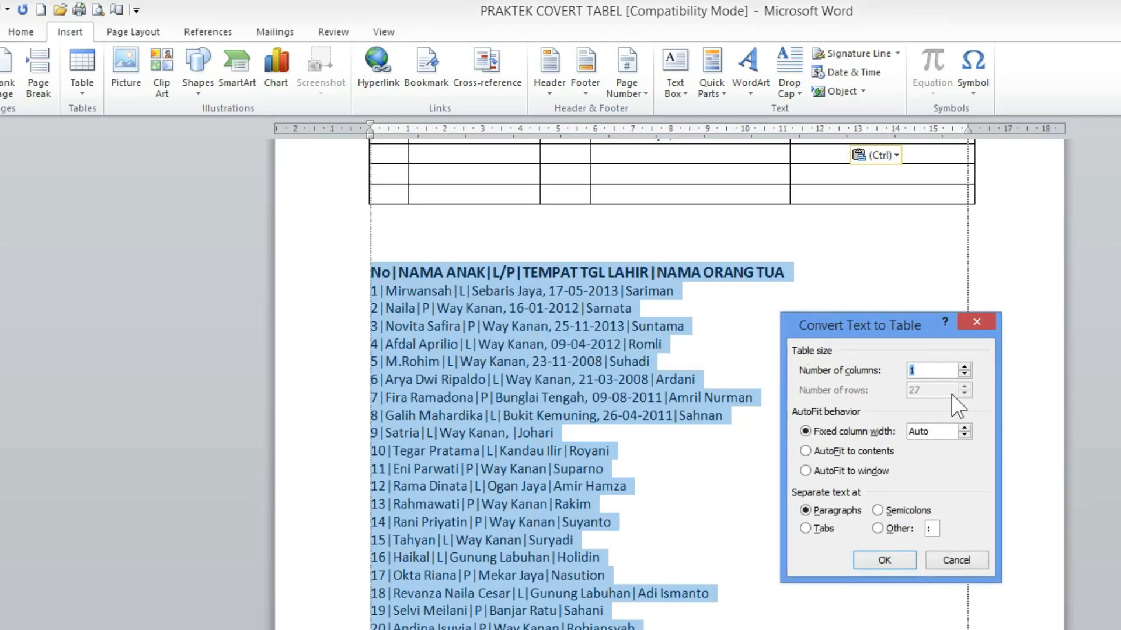
{"action": "left_click", "coordinate": [974, 321]}
Examine the table's columns from No to NAMA ORANG TUA, then check the pipe-separated list's lines down to record 26
{"action": "scroll", "coordinate": [930, 445], "scroll_direction": "up", "scroll_amount": 3}
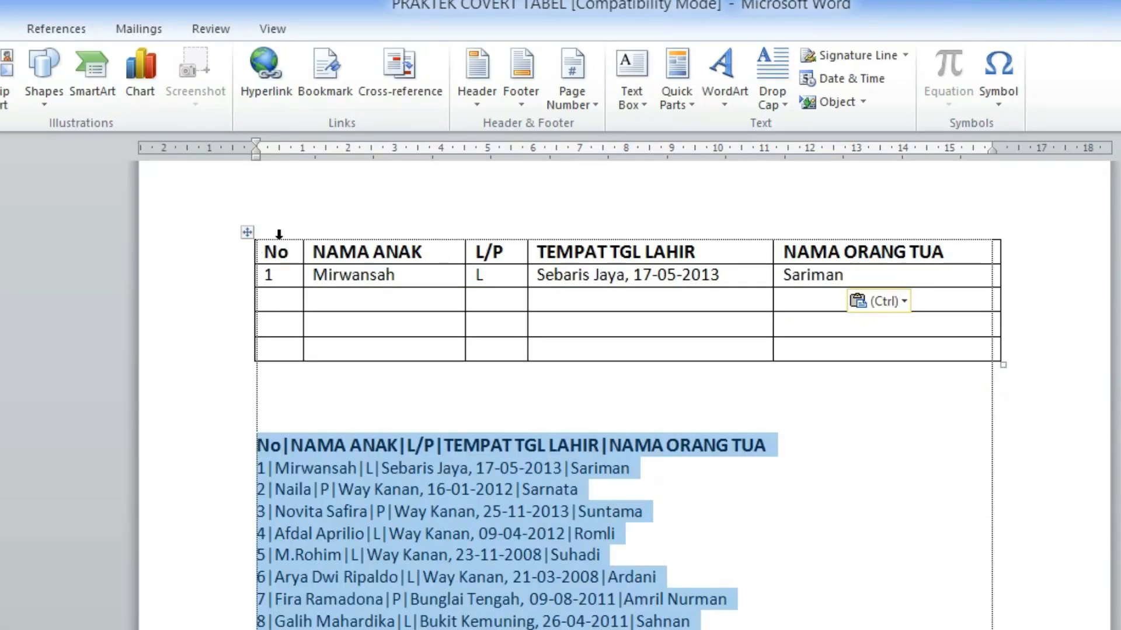
{"action": "left_click", "coordinate": [279, 248]}
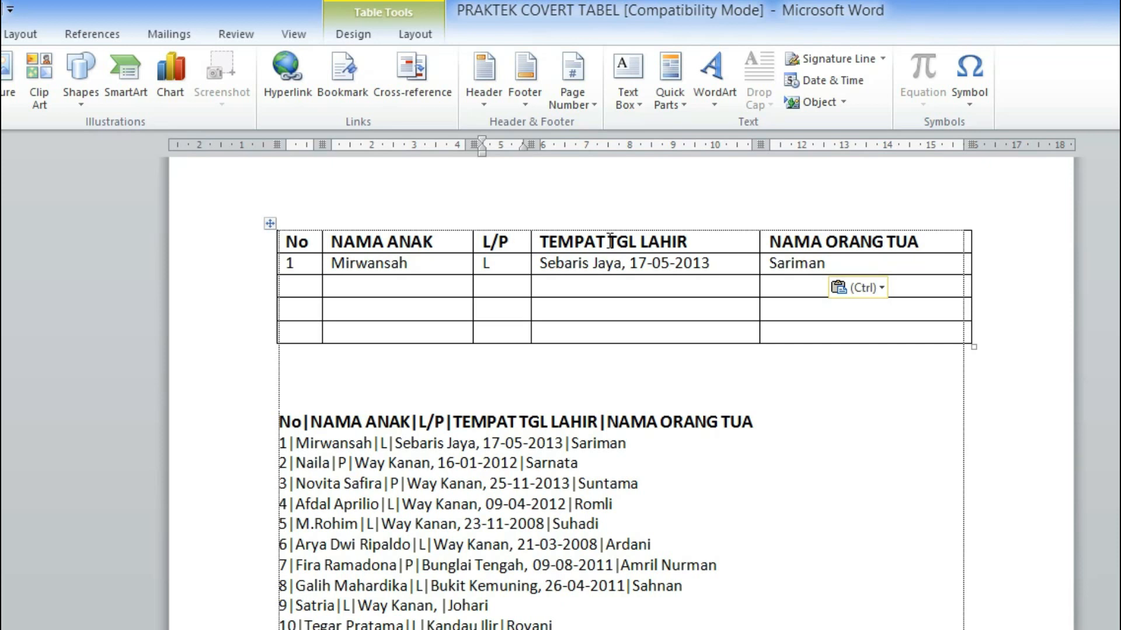
{"action": "left_click", "coordinate": [613, 240]}
{"action": "left_click", "coordinate": [813, 241]}
{"action": "left_click", "coordinate": [225, 239]}
{"action": "left_click", "coordinate": [929, 242]}
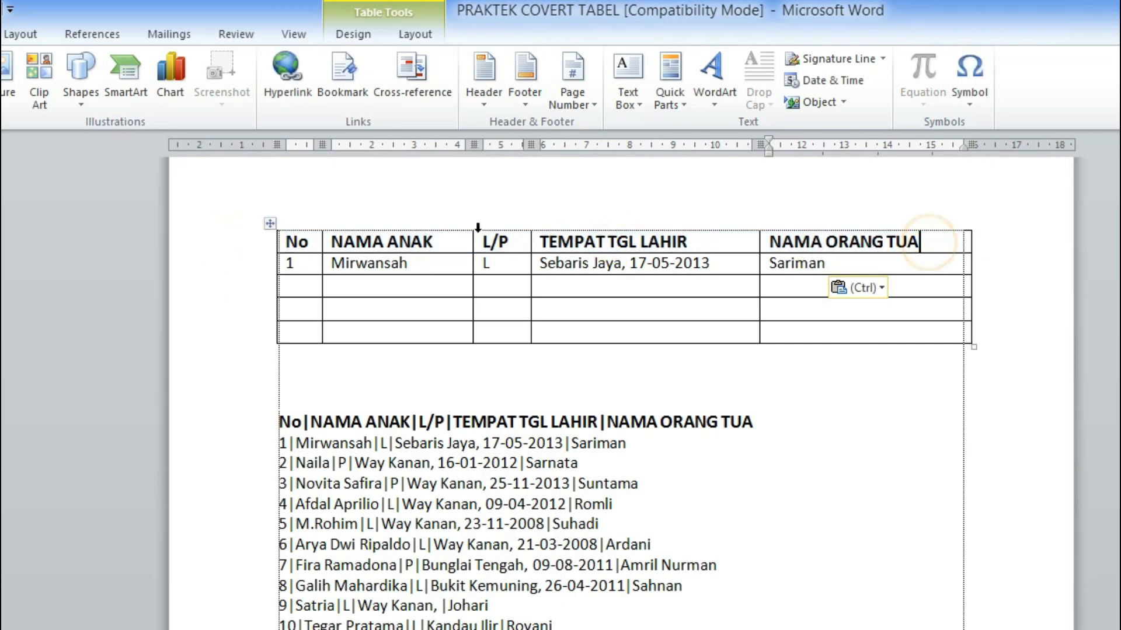
{"action": "left_click_drag", "start_coordinate": [297, 241], "coordinate": [848, 245]}
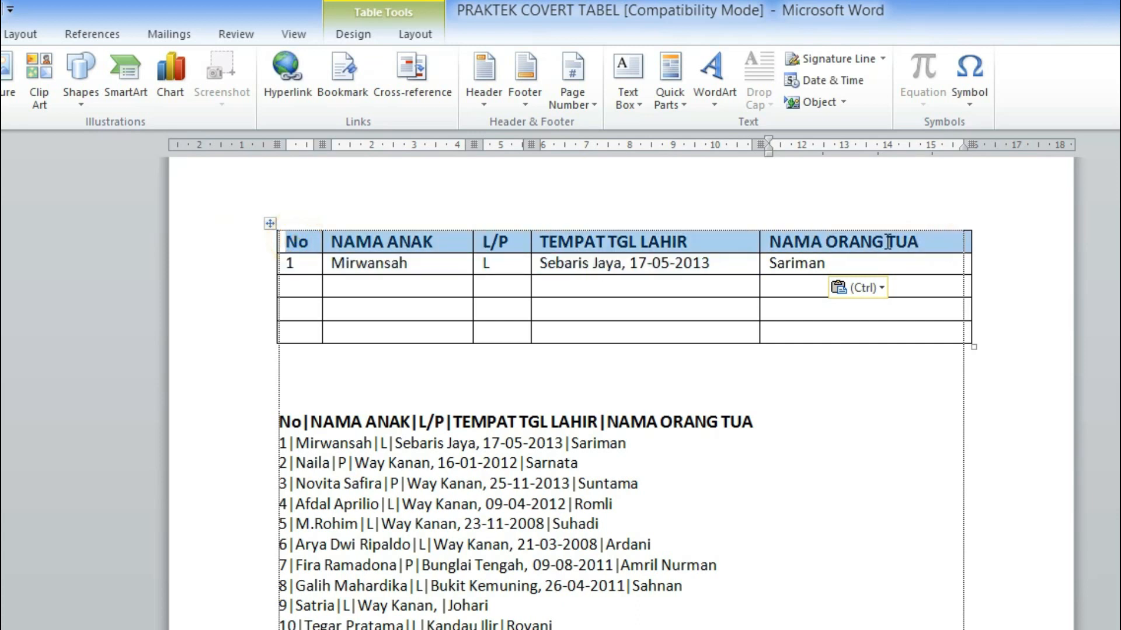
{"action": "left_click", "coordinate": [832, 545]}
{"action": "left_click_drag", "start_coordinate": [291, 266], "coordinate": [838, 310]}
{"action": "left_click", "coordinate": [304, 420]}
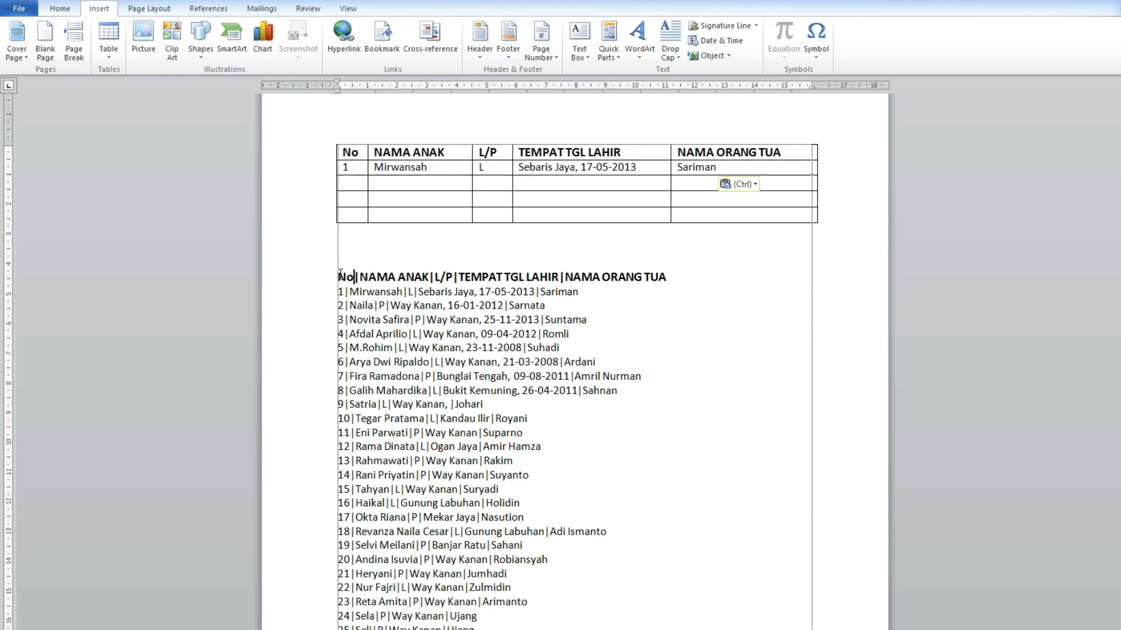
{"action": "scroll", "coordinate": [357, 457], "scroll_direction": "down", "scroll_amount": 2}
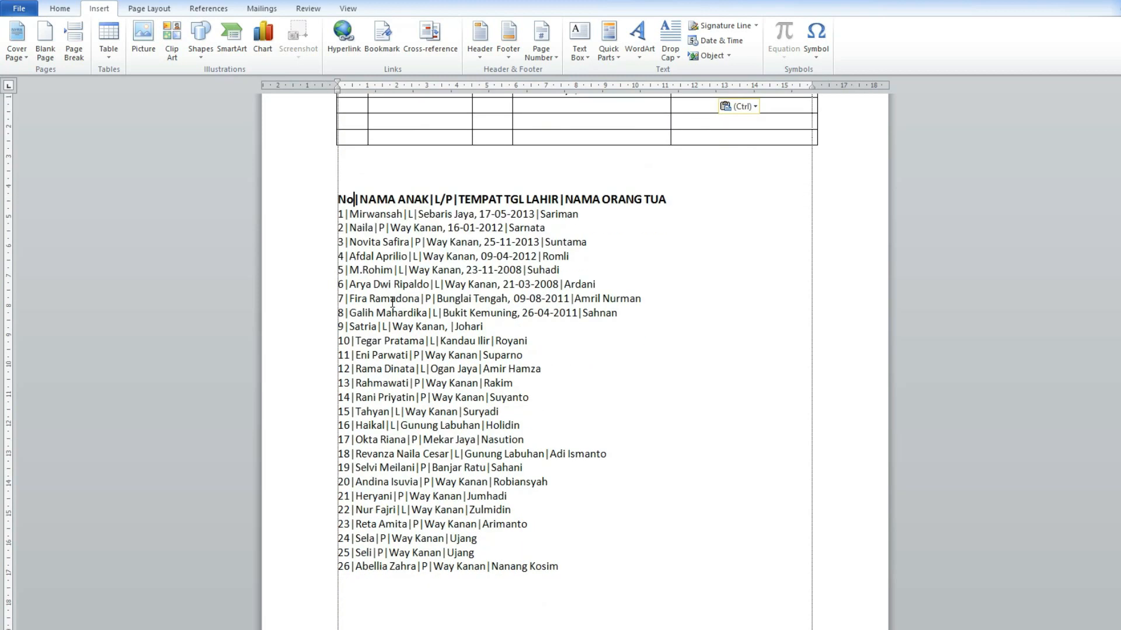
{"action": "scroll", "coordinate": [373, 493], "scroll_direction": "up", "scroll_amount": 5}
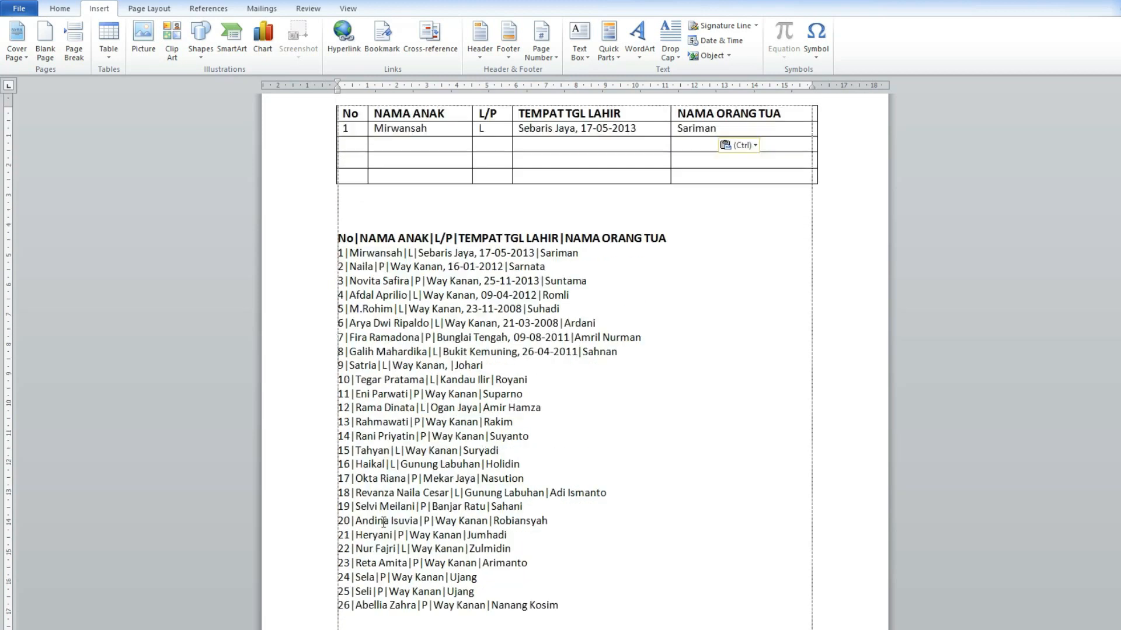
{"action": "scroll", "coordinate": [322, 393], "scroll_direction": "down", "scroll_amount": 1}
{"action": "scroll", "coordinate": [495, 572], "scroll_direction": "down", "scroll_amount": 4}
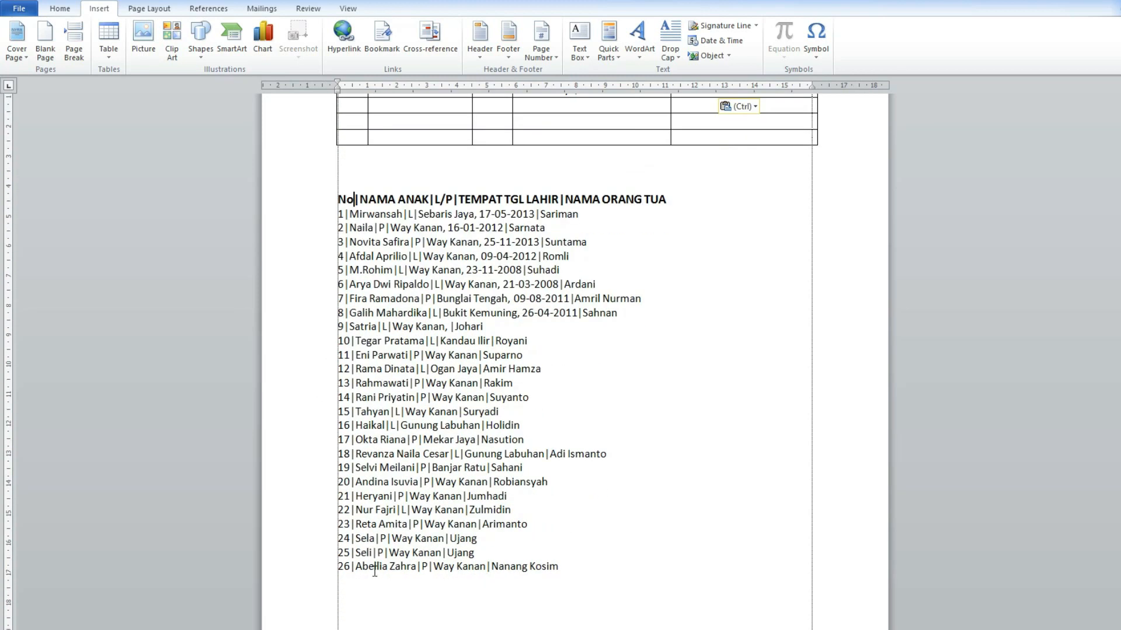
{"action": "left_click_drag", "start_coordinate": [558, 570], "coordinate": [329, 201]}
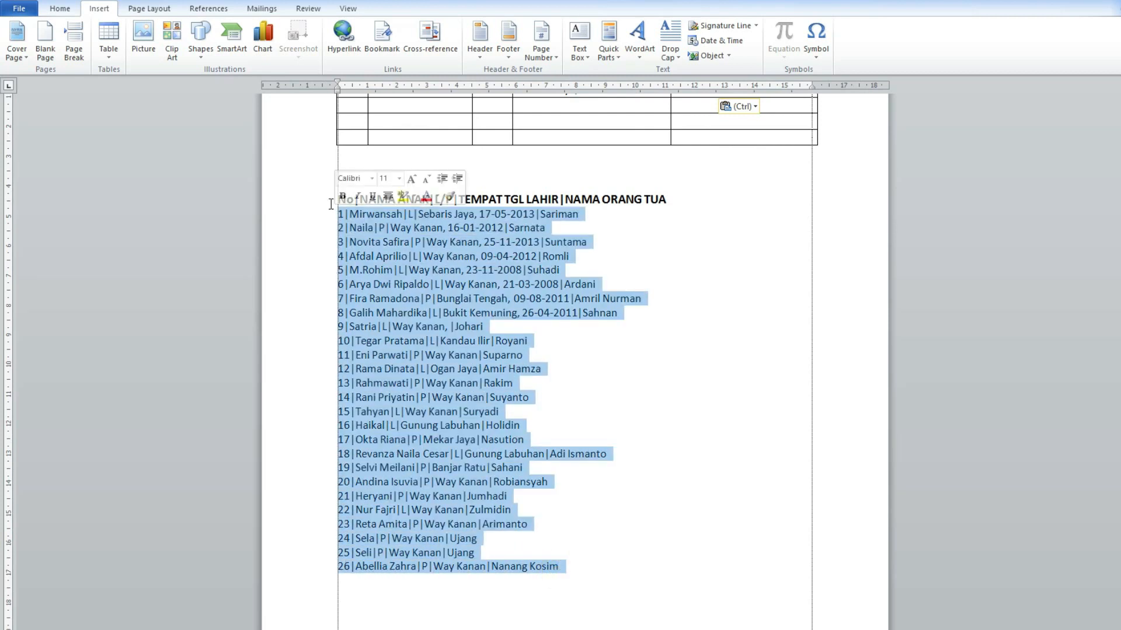
{"action": "left_click", "coordinate": [313, 200]}
{"action": "left_click", "coordinate": [452, 257]}
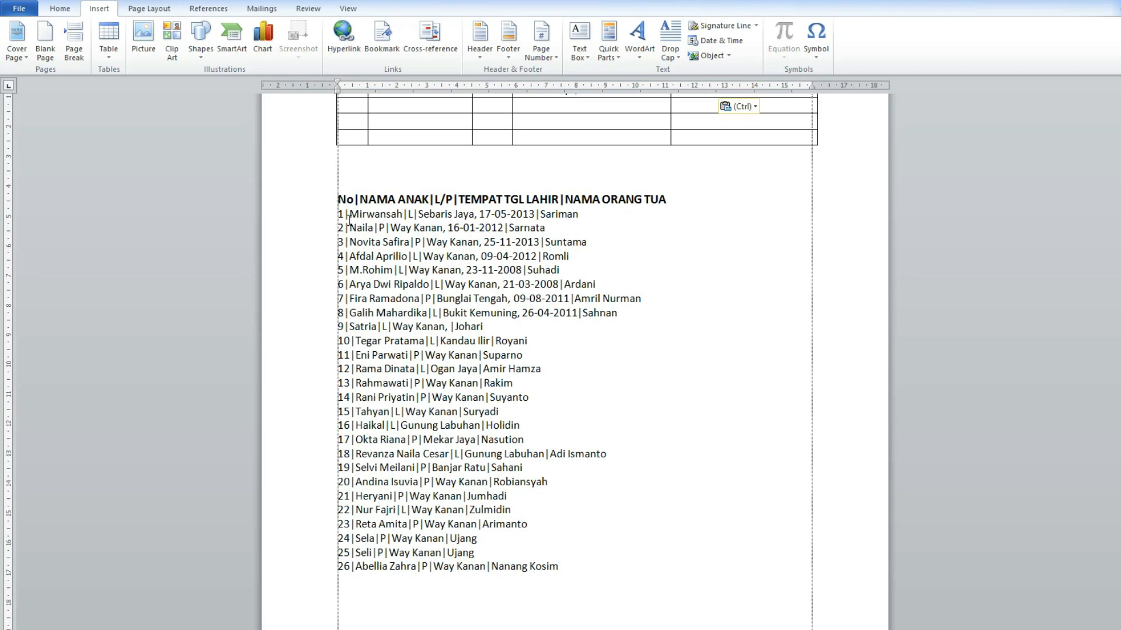
Convert the whole pipe-separated list, including its header line, into a 5-column table using | as the custom separator
{"action": "left_click_drag", "start_coordinate": [337, 198], "coordinate": [570, 567]}
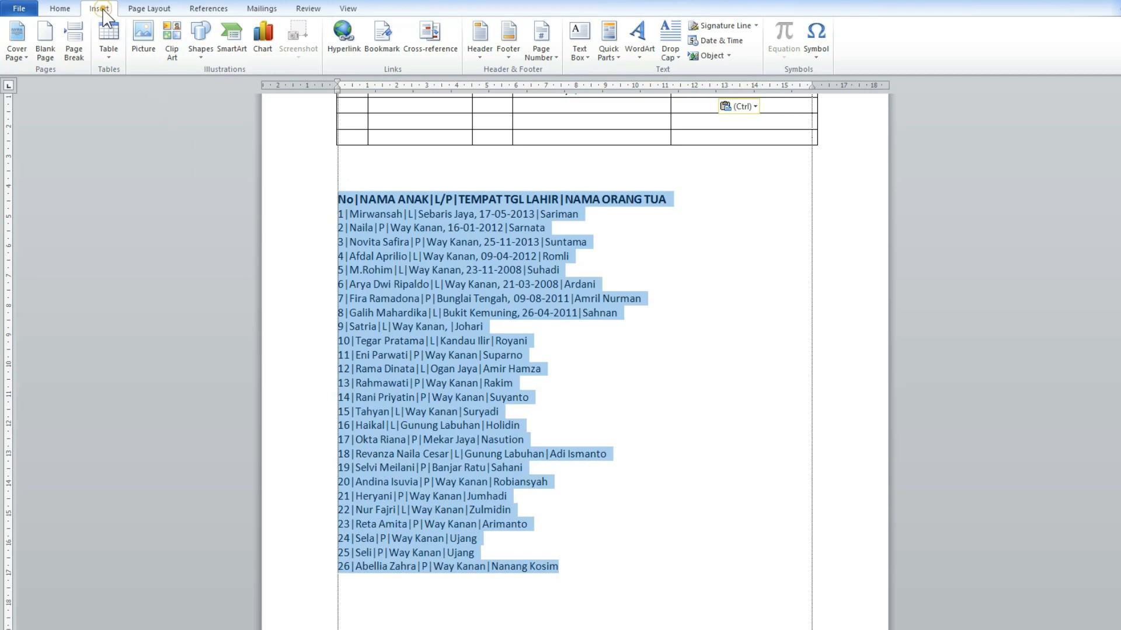
{"action": "left_click", "coordinate": [108, 49]}
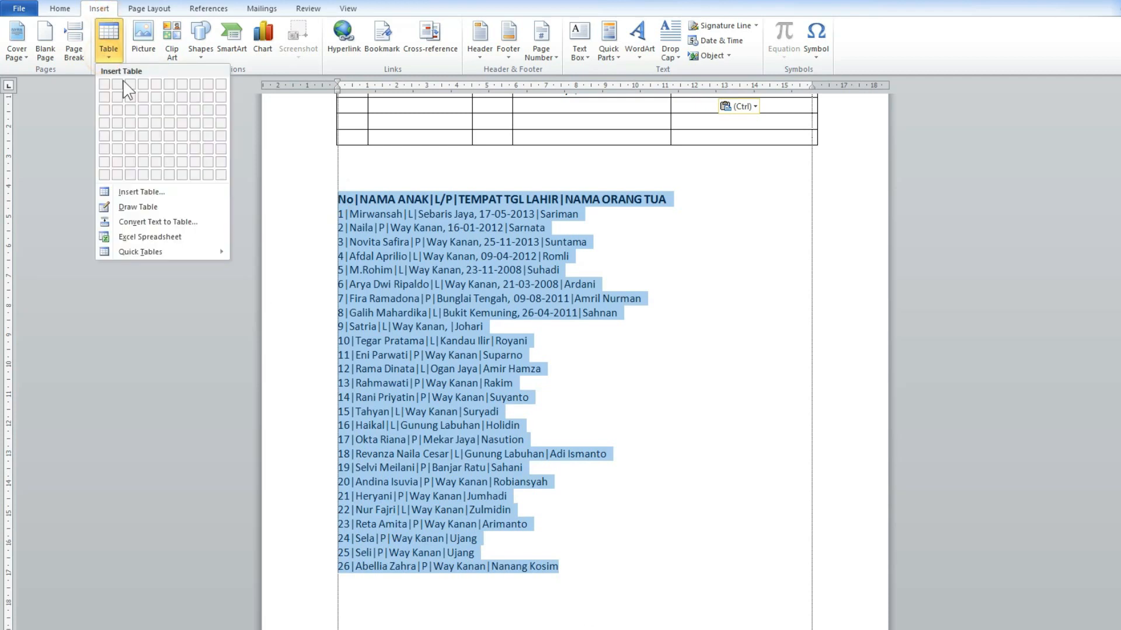
{"action": "left_click", "coordinate": [188, 223]}
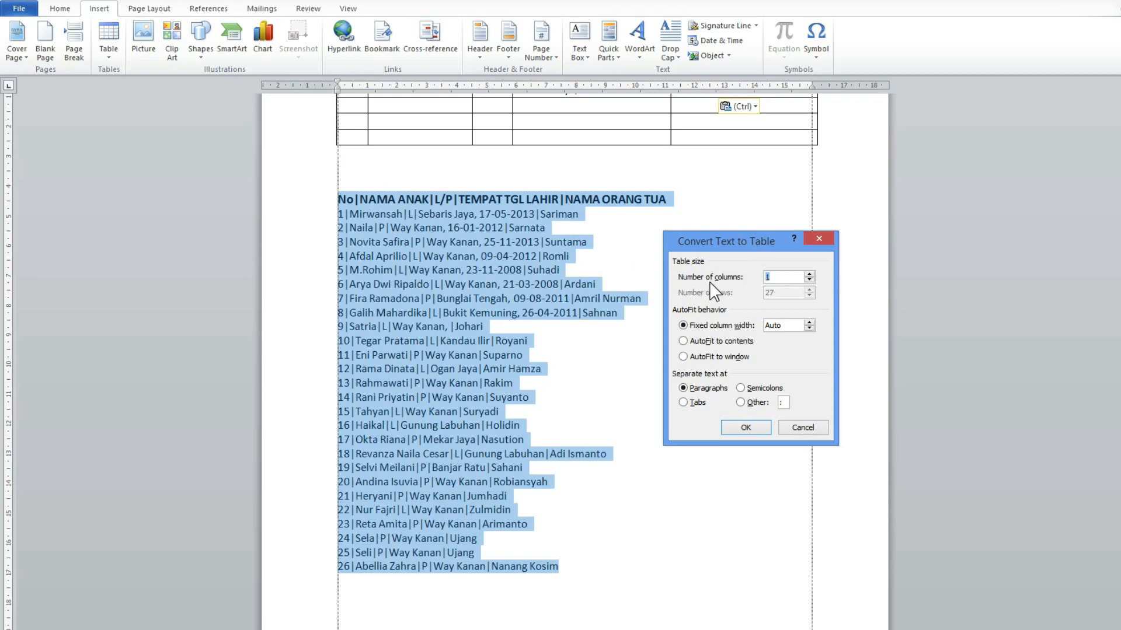
{"action": "type", "text": "5"}
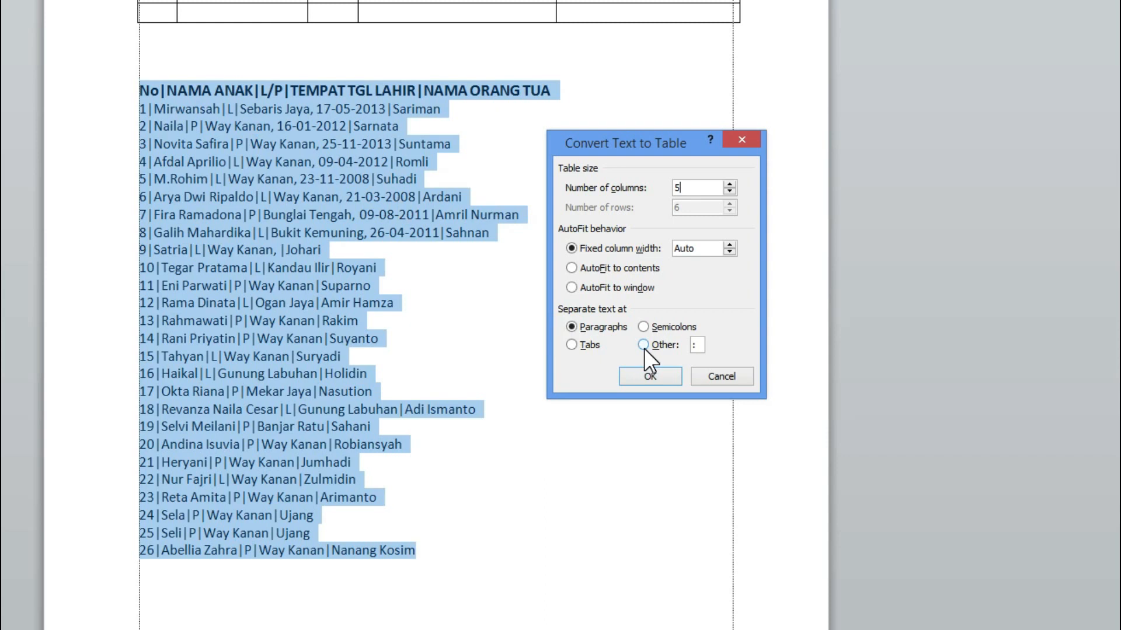
{"action": "left_click", "coordinate": [643, 344]}
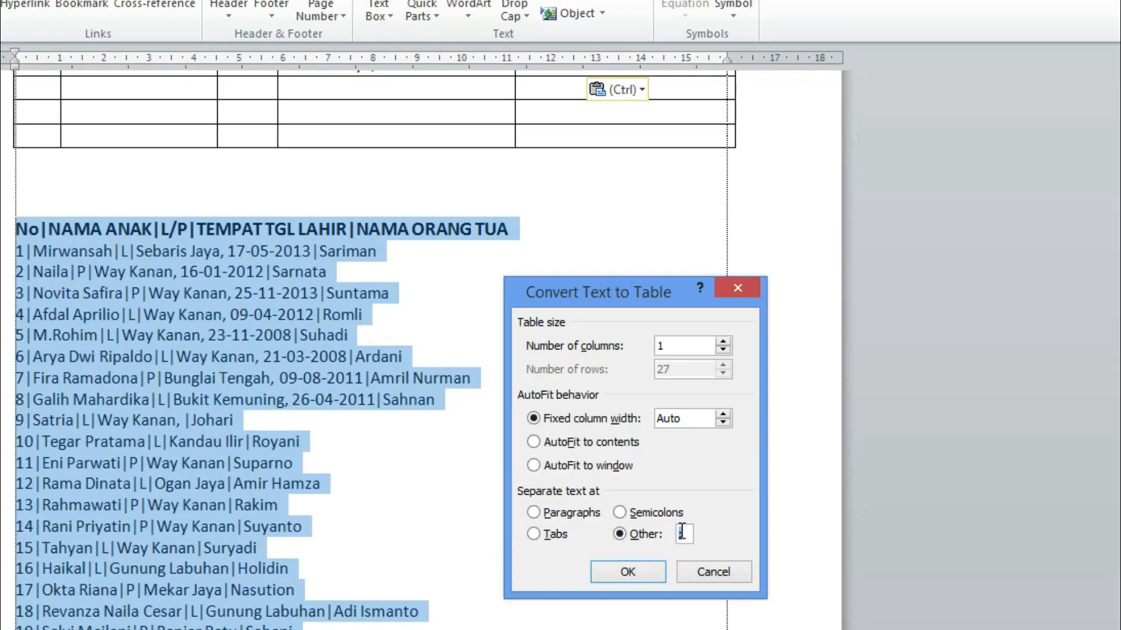
{"action": "type", "text": "|"}
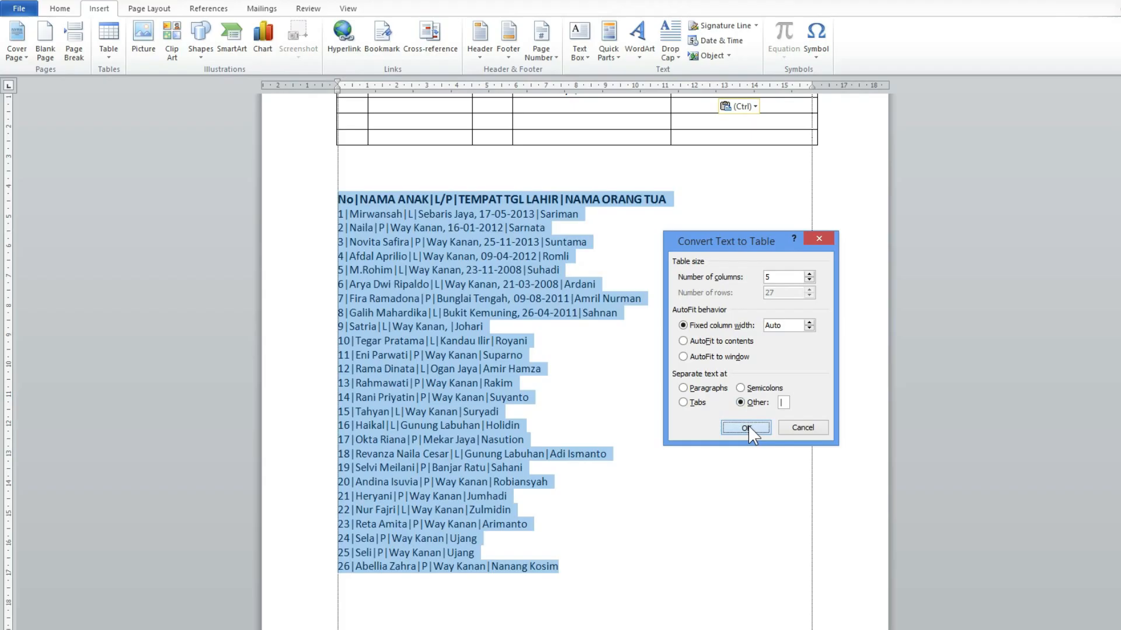
{"action": "left_click", "coordinate": [669, 575]}
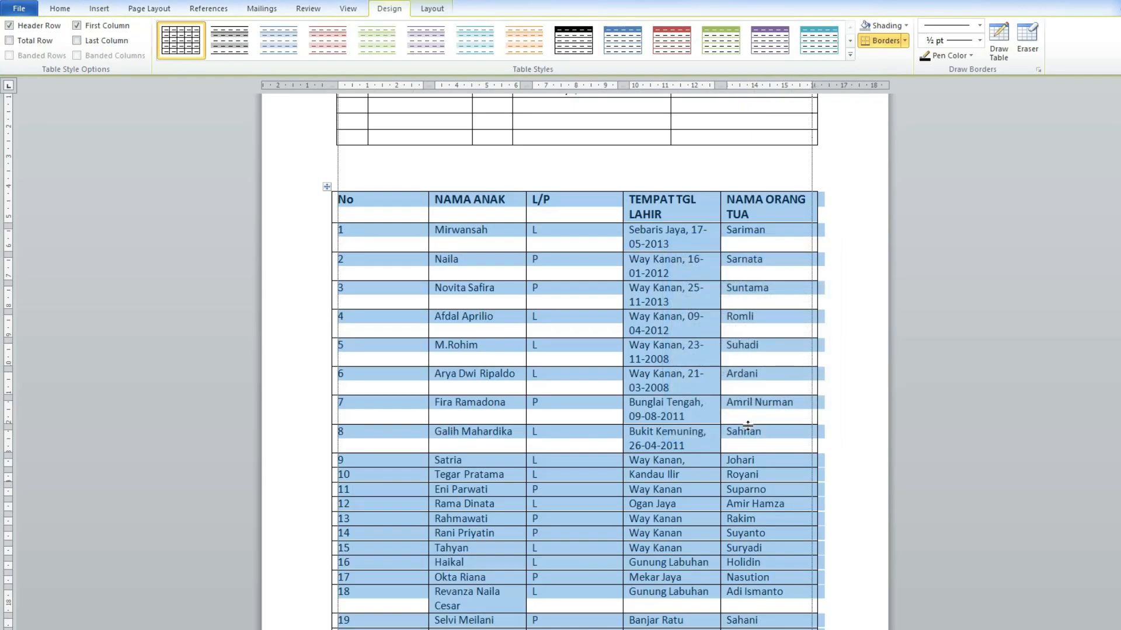
Examine the converted table from its header row to record 26, checking its columns against the original table above
{"action": "scroll", "coordinate": [619, 441], "scroll_direction": "down", "scroll_amount": 7}
{"action": "scroll", "coordinate": [277, 441], "scroll_direction": "up", "scroll_amount": 1}
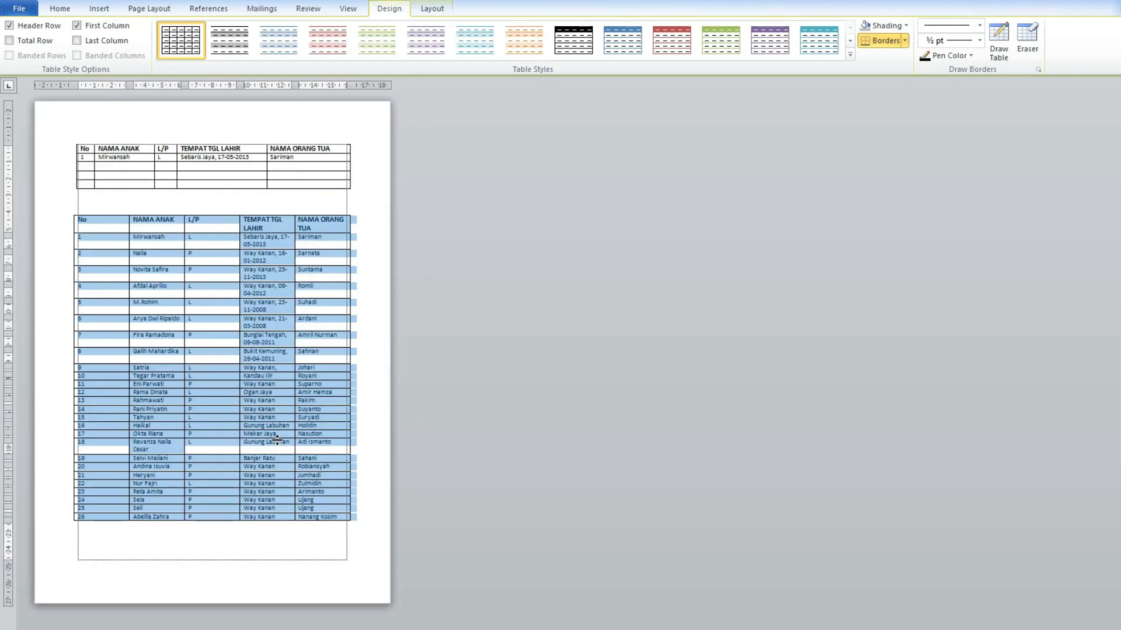
{"action": "scroll", "coordinate": [278, 441], "scroll_direction": "up", "scroll_amount": 2}
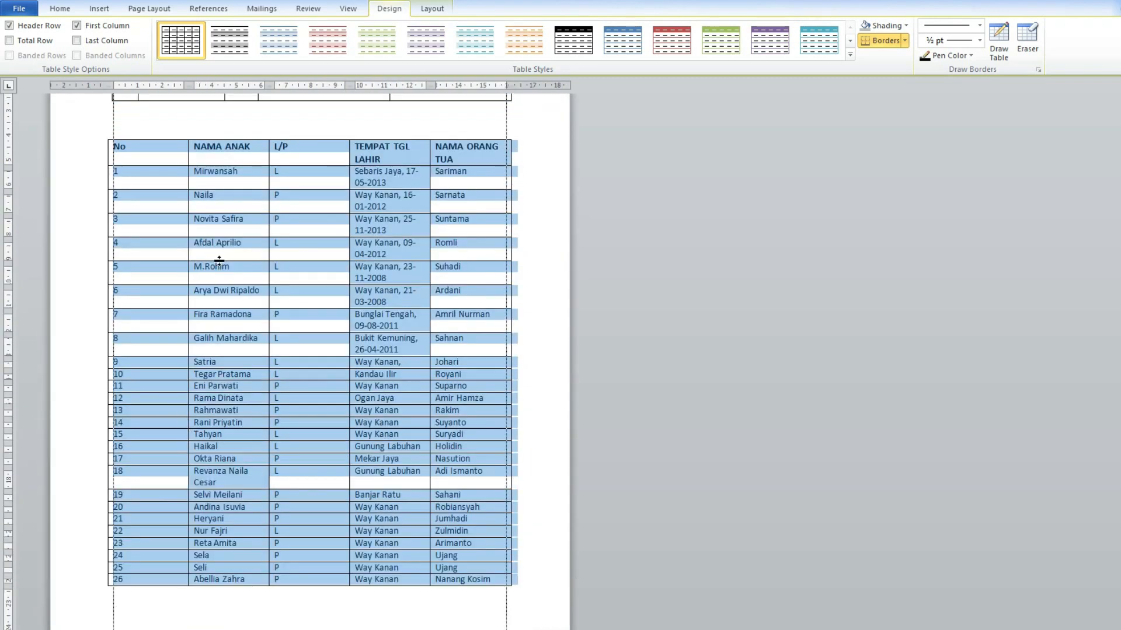
{"action": "scroll", "coordinate": [221, 266], "scroll_direction": "up", "scroll_amount": 2}
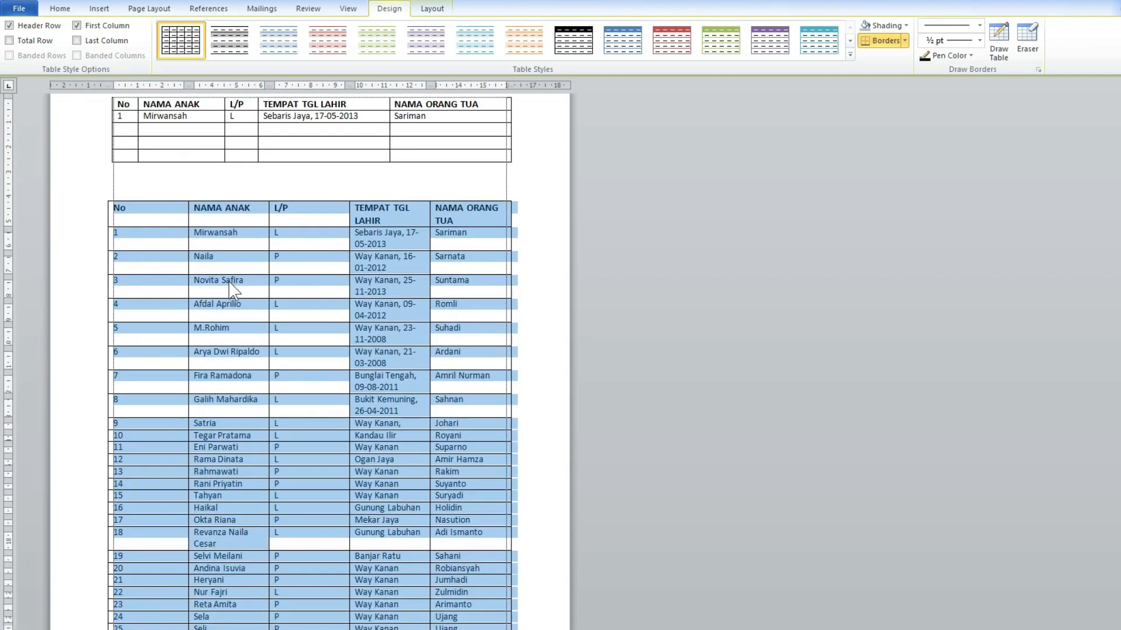
{"action": "scroll", "coordinate": [225, 291], "scroll_direction": "down", "scroll_amount": 4}
{"action": "scroll", "coordinate": [240, 339], "scroll_direction": "up", "scroll_amount": 1}
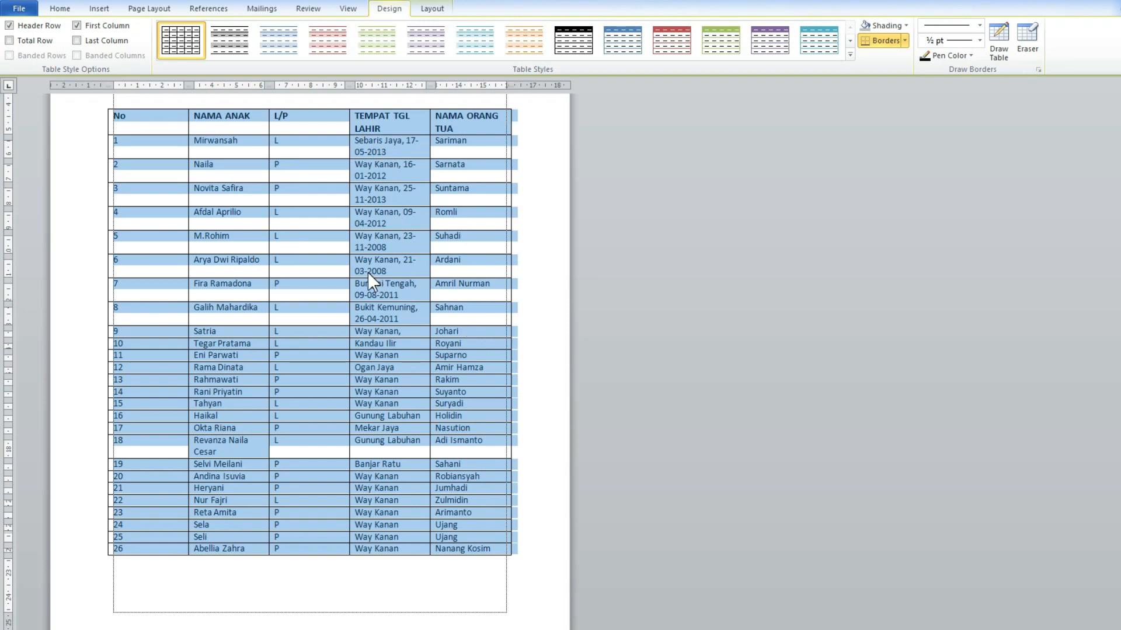
{"action": "scroll", "coordinate": [366, 272], "scroll_direction": "up", "scroll_amount": 2}
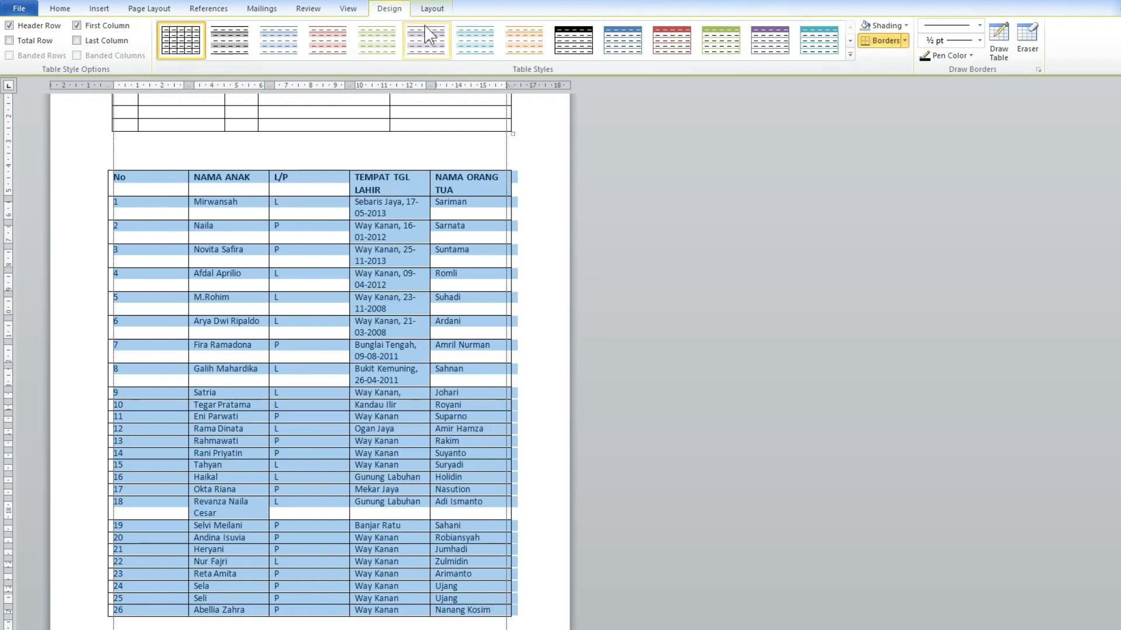
AutoFit the converted table's columns to their contents
{"action": "left_click", "coordinate": [433, 9]}
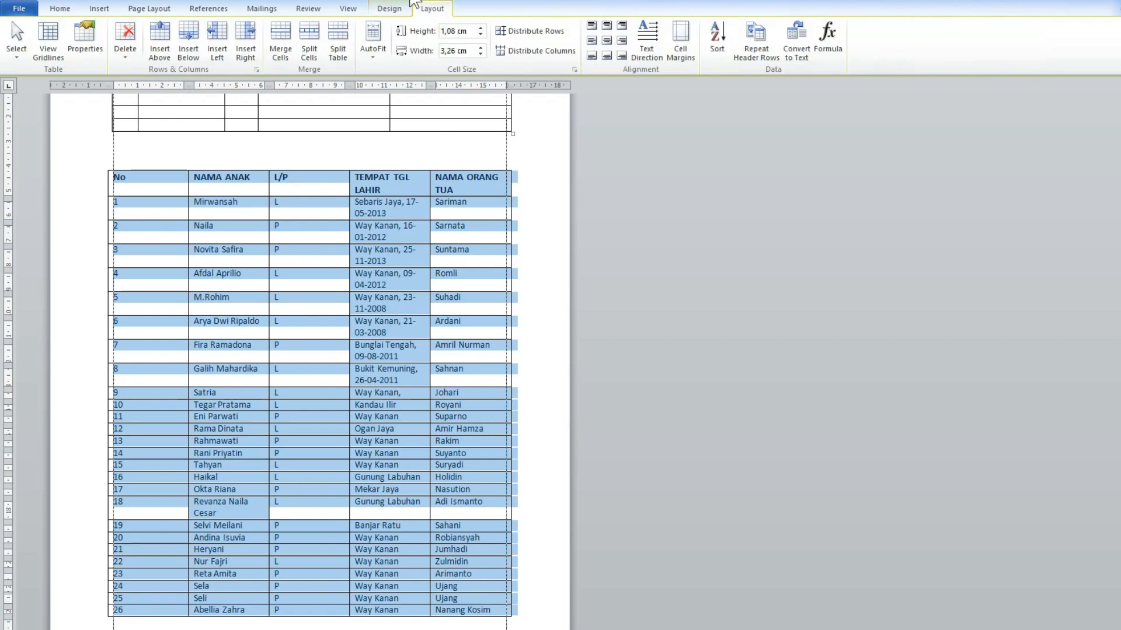
{"action": "left_click", "coordinate": [377, 67]}
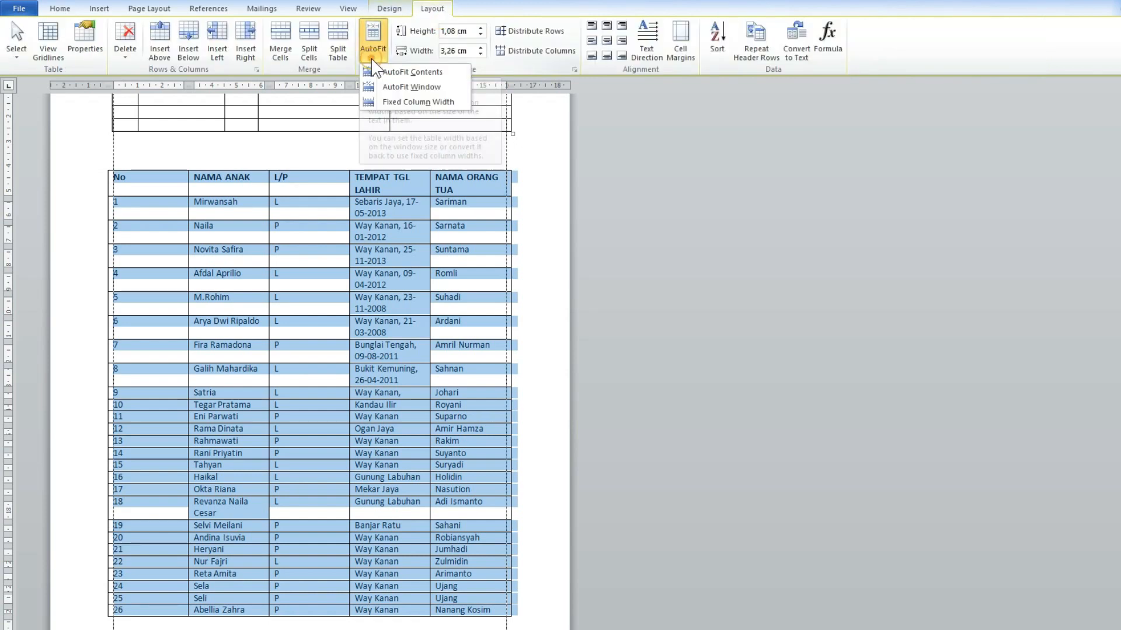
{"action": "left_click", "coordinate": [397, 72]}
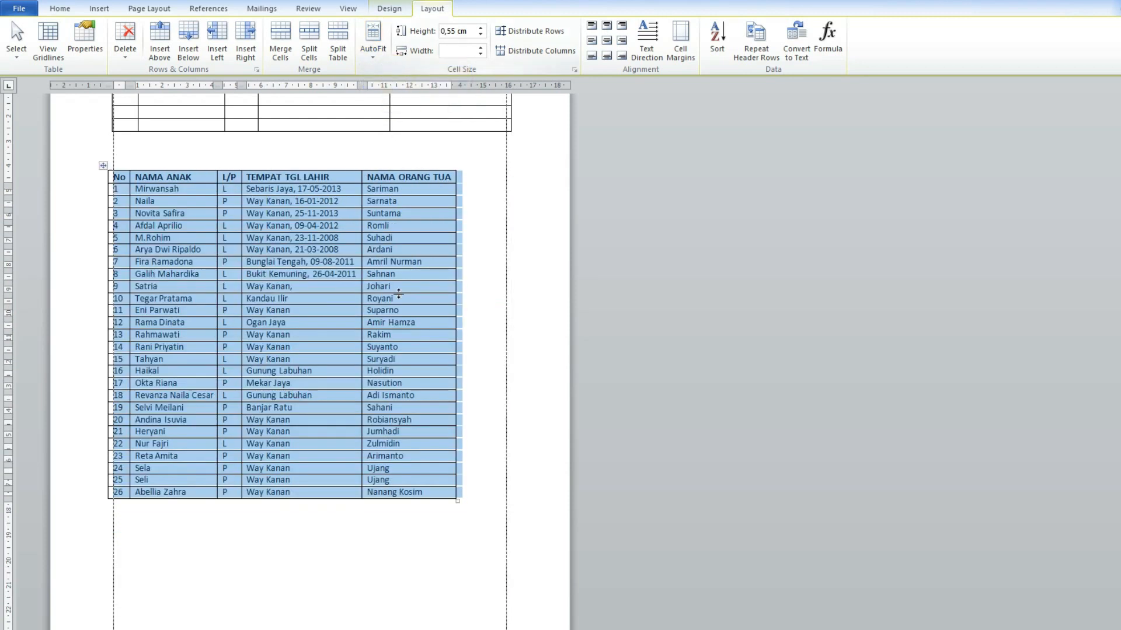
{"action": "scroll", "coordinate": [397, 350], "scroll_direction": "up", "scroll_amount": 2}
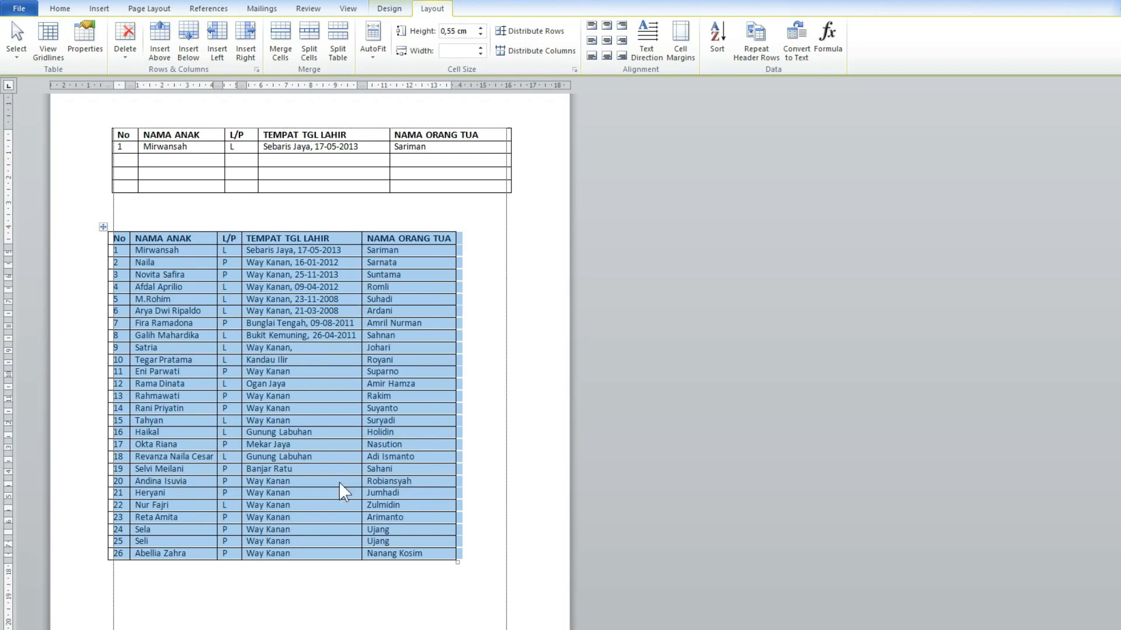
Delete the entire original, mostly empty table above the converted one
{"action": "left_click", "coordinate": [395, 204]}
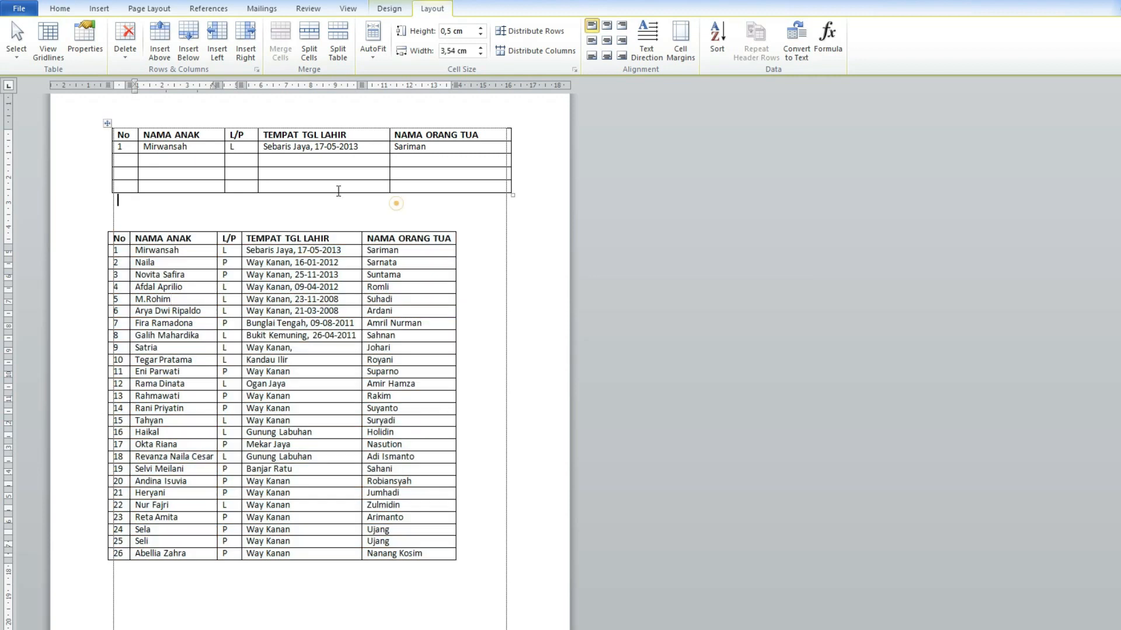
{"action": "left_click", "coordinate": [107, 123]}
{"action": "key", "text": "BackSpace"}
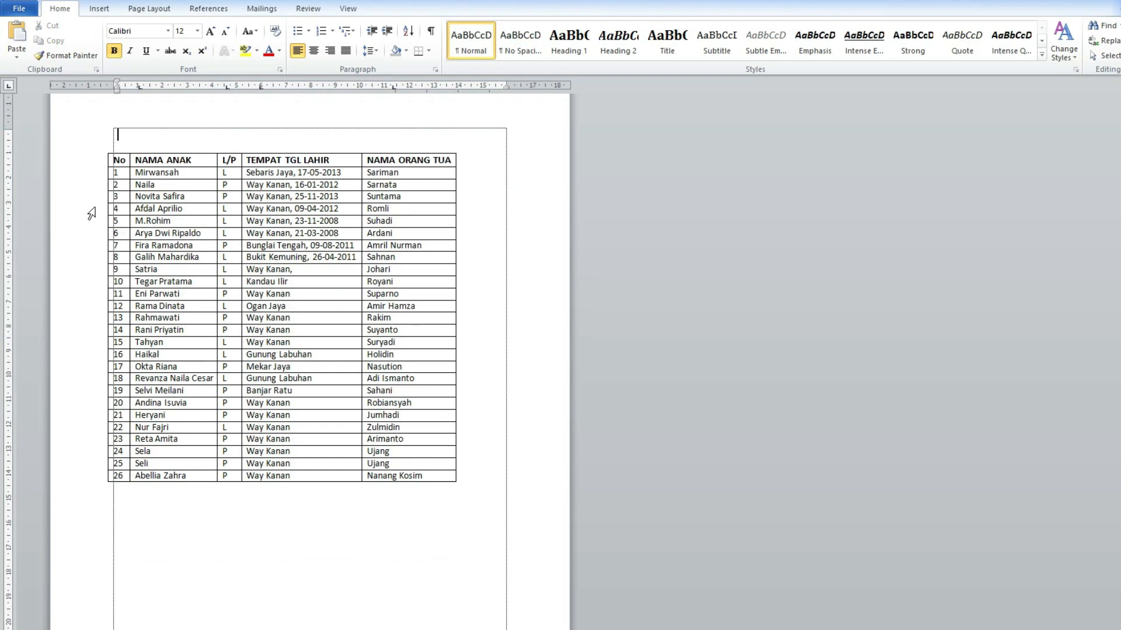
Add the two-line heading "DATA SISWA PENERIMA BSM" and "SMKN 1 BARADATU" above the table and centre both lines
{"action": "type", "text": "DATA SISWA PENERIMA"}
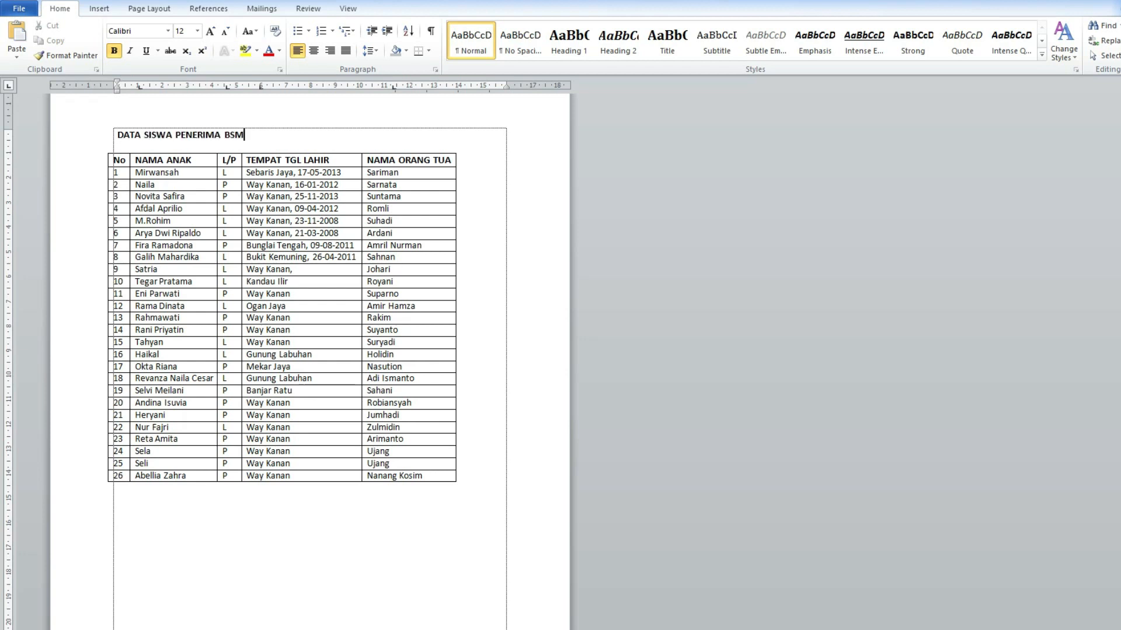
{"action": "type", "text": " BSM"}
{"action": "key", "text": "Return"}
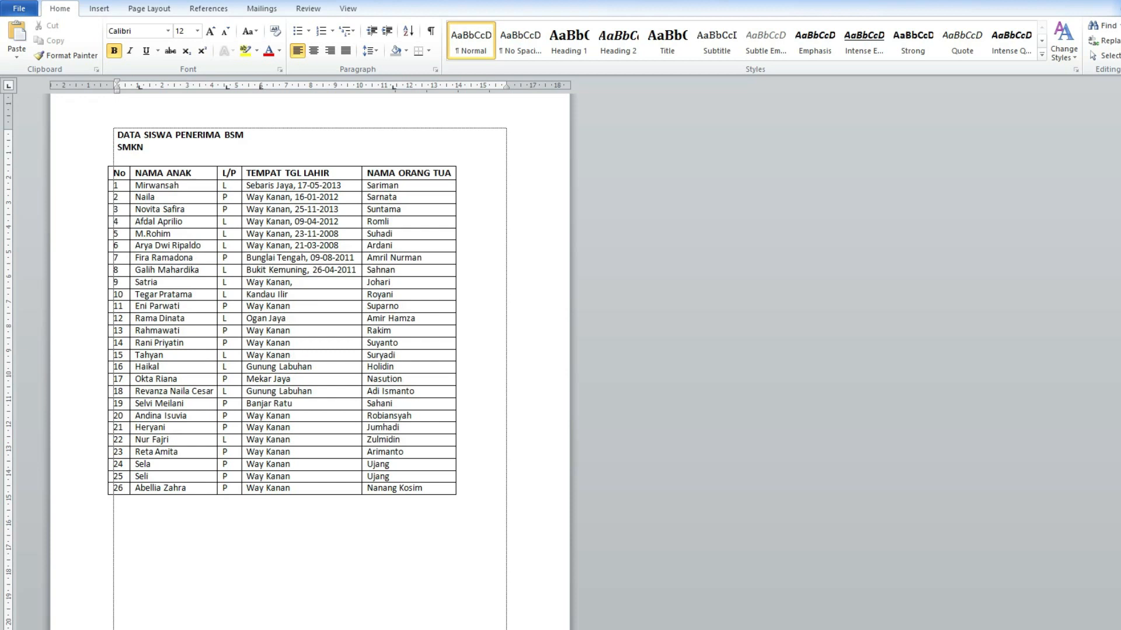
{"action": "type", "text": "SMKN 1 BARADATU"}
{"action": "left_click_drag", "start_coordinate": [202, 147], "coordinate": [117, 134]}
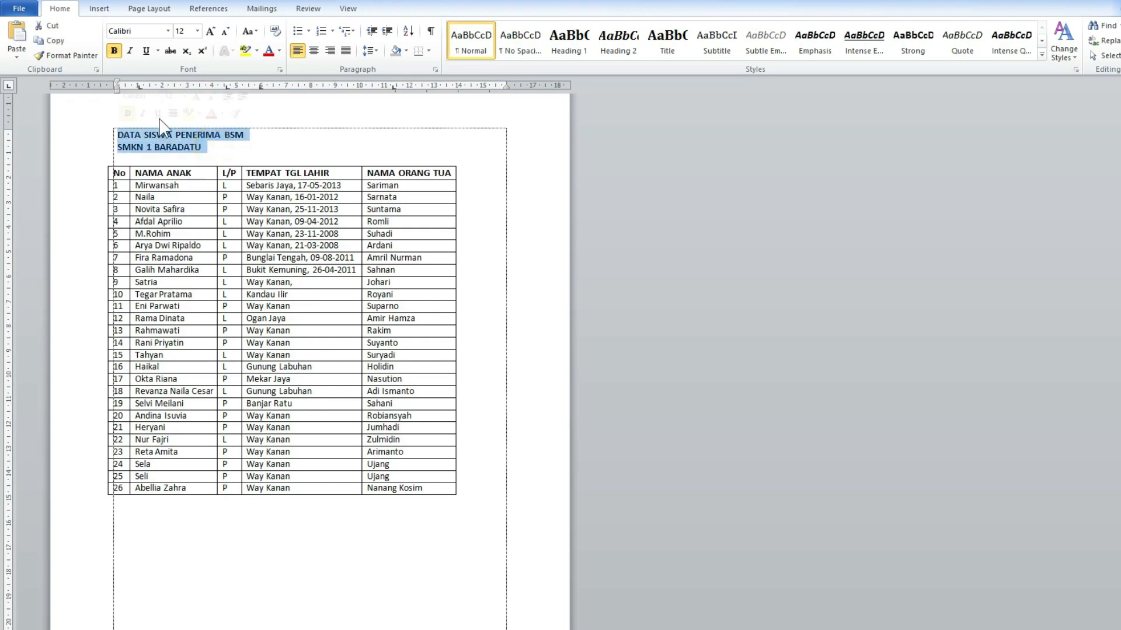
{"action": "left_click", "coordinate": [317, 51]}
{"action": "left_click", "coordinate": [408, 138]}
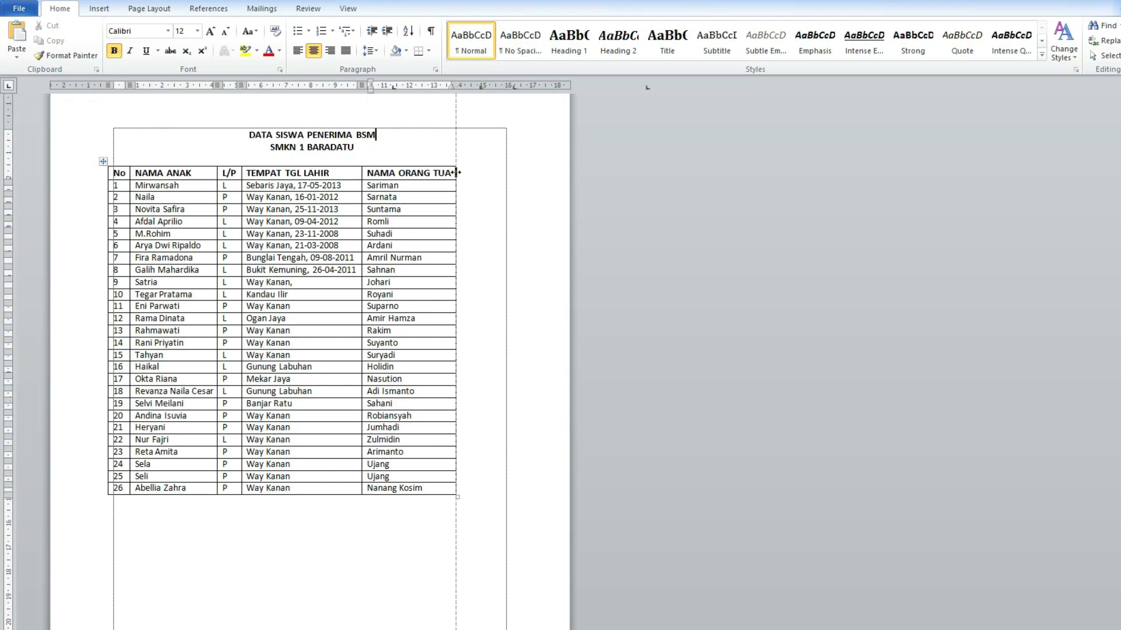
Stretch the table to both page margins and shift its inner column borders to widen the narrower columns
{"action": "left_click_drag", "start_coordinate": [506, 174], "coordinate": [508, 174]}
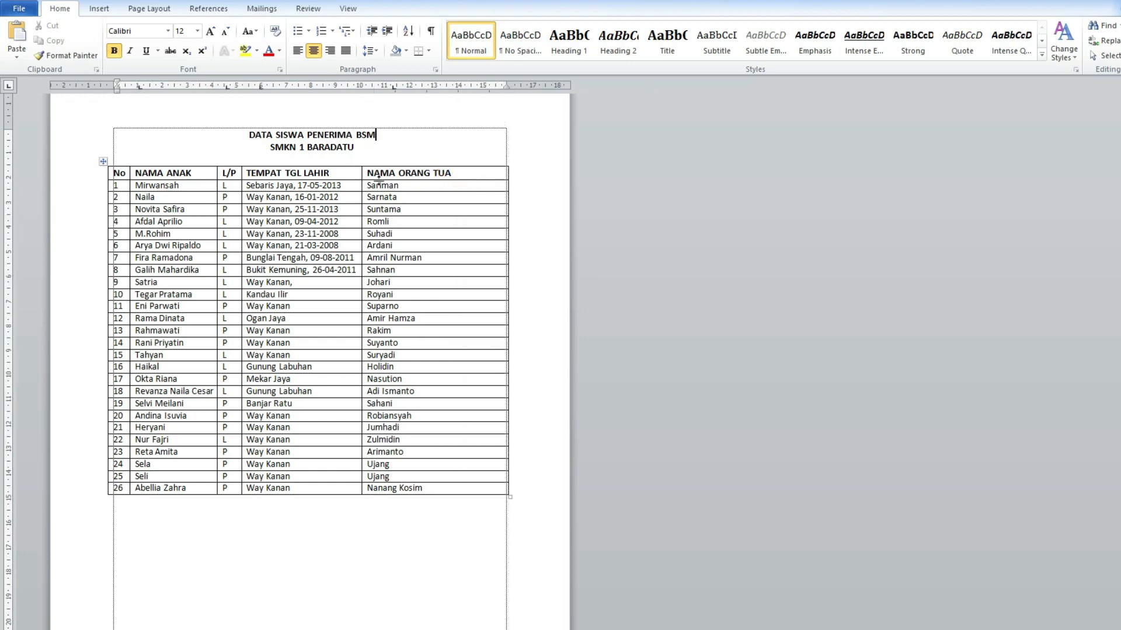
{"action": "left_click_drag", "start_coordinate": [361, 174], "coordinate": [410, 173]}
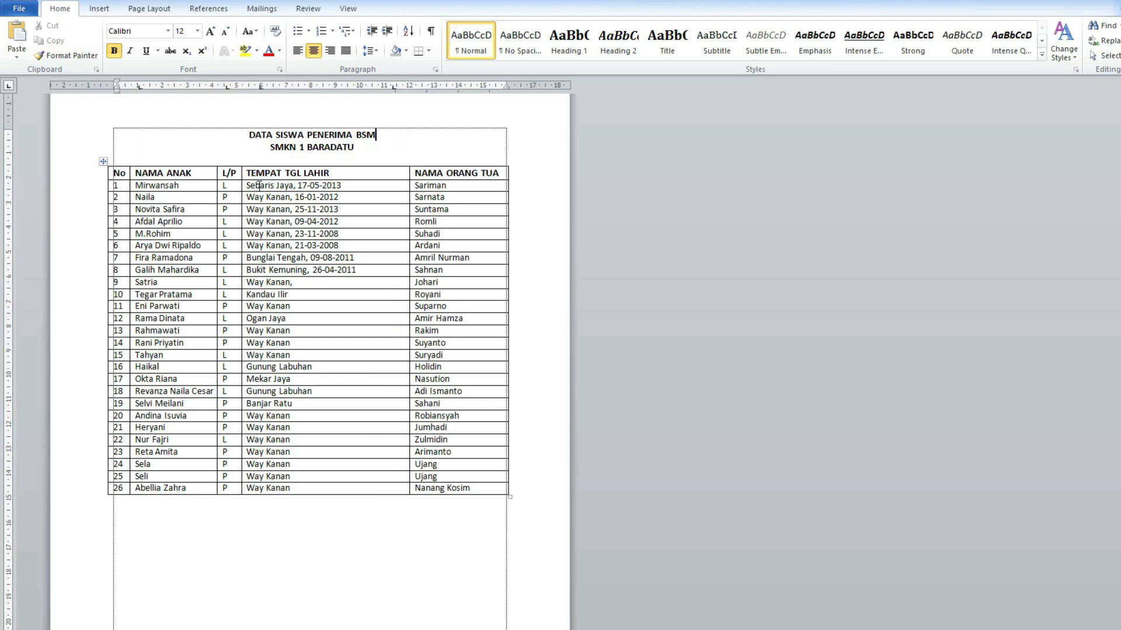
{"action": "mouse_move", "coordinate": [239, 181]}
{"action": "left_mouse_down"}
{"action": "mouse_move", "coordinate": [267, 181]}
{"action": "mouse_move", "coordinate": [219, 188]}
{"action": "mouse_move", "coordinate": [242, 184]}
{"action": "left_mouse_up"}
{"action": "left_click_drag", "start_coordinate": [129, 187], "coordinate": [462, 174]}
{"action": "left_click", "coordinate": [92, 176]}
{"action": "left_click", "coordinate": [131, 174]}
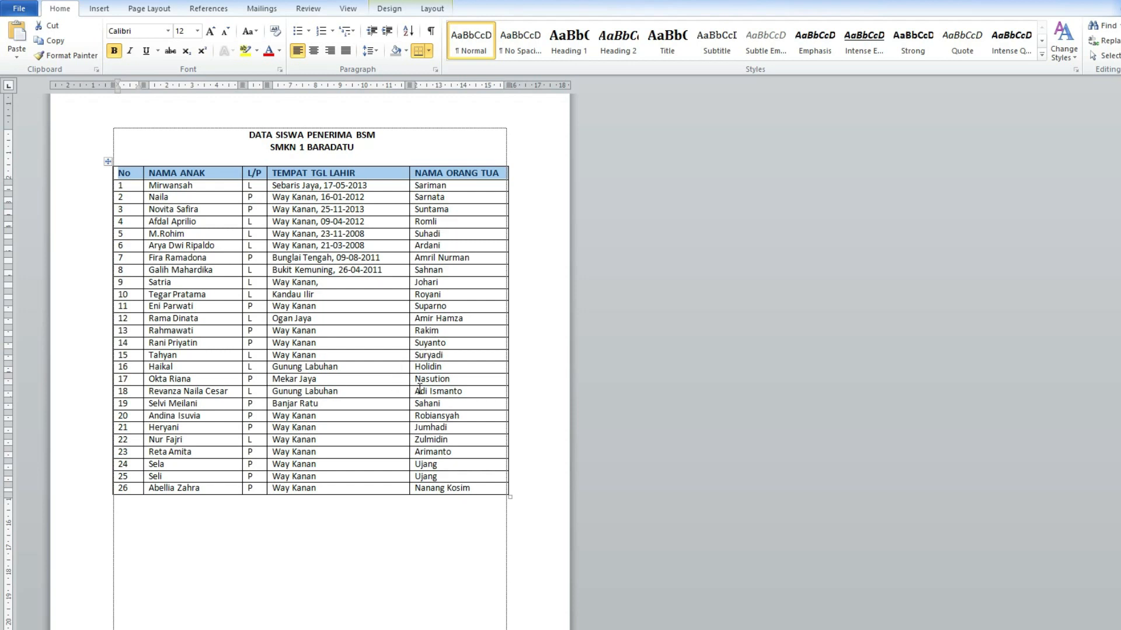
Widen the L/P column slightly by moving its border with the TEMPAT TGL LAHIR column
{"action": "left_click_drag", "start_coordinate": [267, 196], "coordinate": [274, 195]}
{"action": "left_click", "coordinate": [132, 180]}
{"action": "left_click", "coordinate": [88, 173]}
{"action": "left_click", "coordinate": [485, 238]}
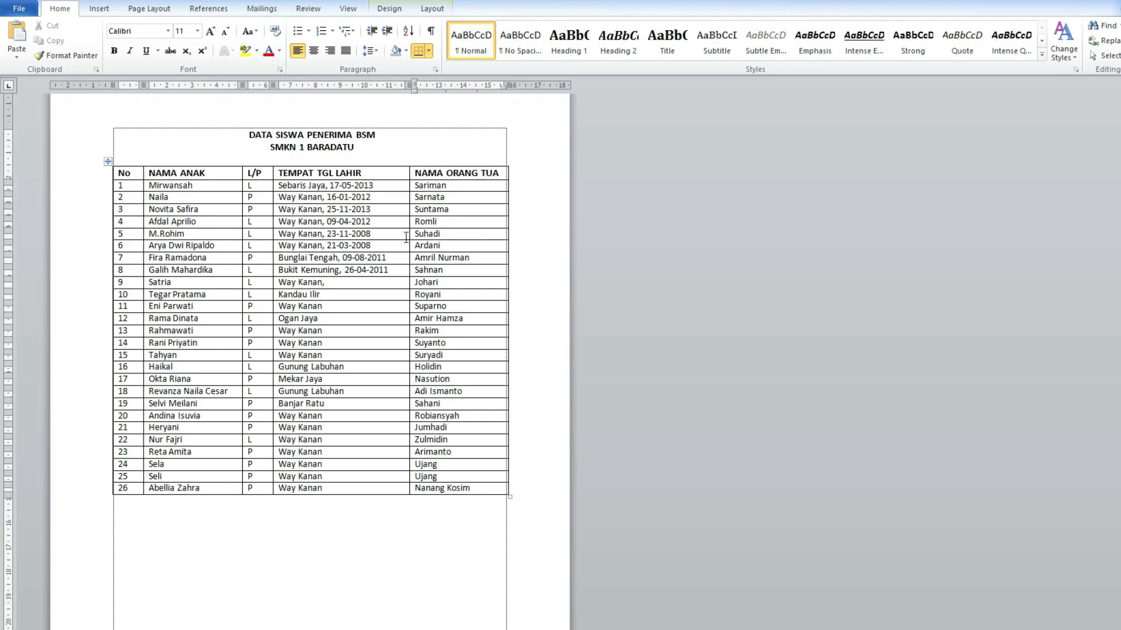
Shade the table's header row and the whole No column orange
{"action": "scroll", "coordinate": [234, 263], "scroll_direction": "down", "scroll_amount": 2}
{"action": "scroll", "coordinate": [234, 262], "scroll_direction": "up", "scroll_amount": 2}
{"action": "left_click", "coordinate": [99, 173]}
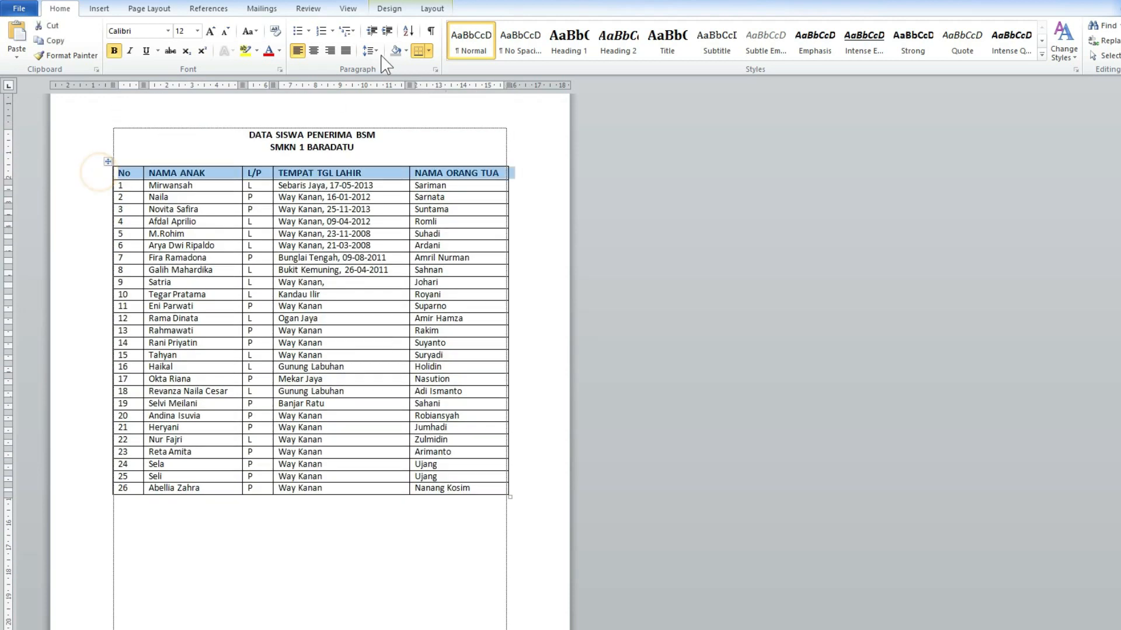
{"action": "left_click", "coordinate": [406, 52]}
{"action": "left_click", "coordinate": [420, 154]}
{"action": "left_click_drag", "start_coordinate": [131, 185], "coordinate": [131, 488]}
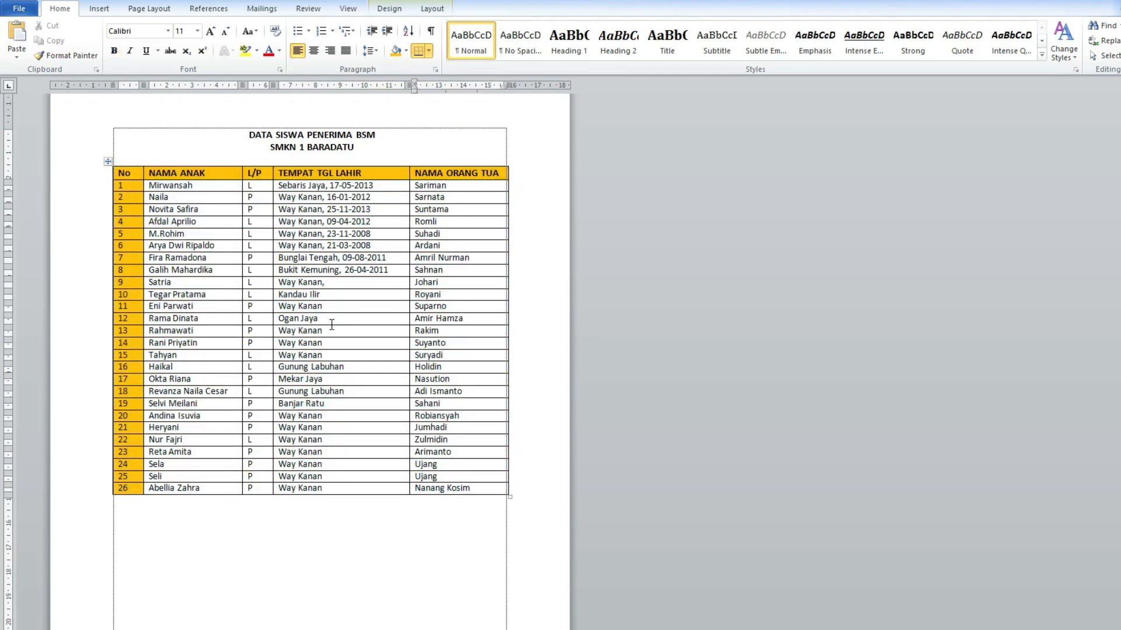
Set all rows of the table, including the header, to 1.5 line spacing
{"action": "scroll", "coordinate": [335, 383], "scroll_direction": "down", "scroll_amount": 1}
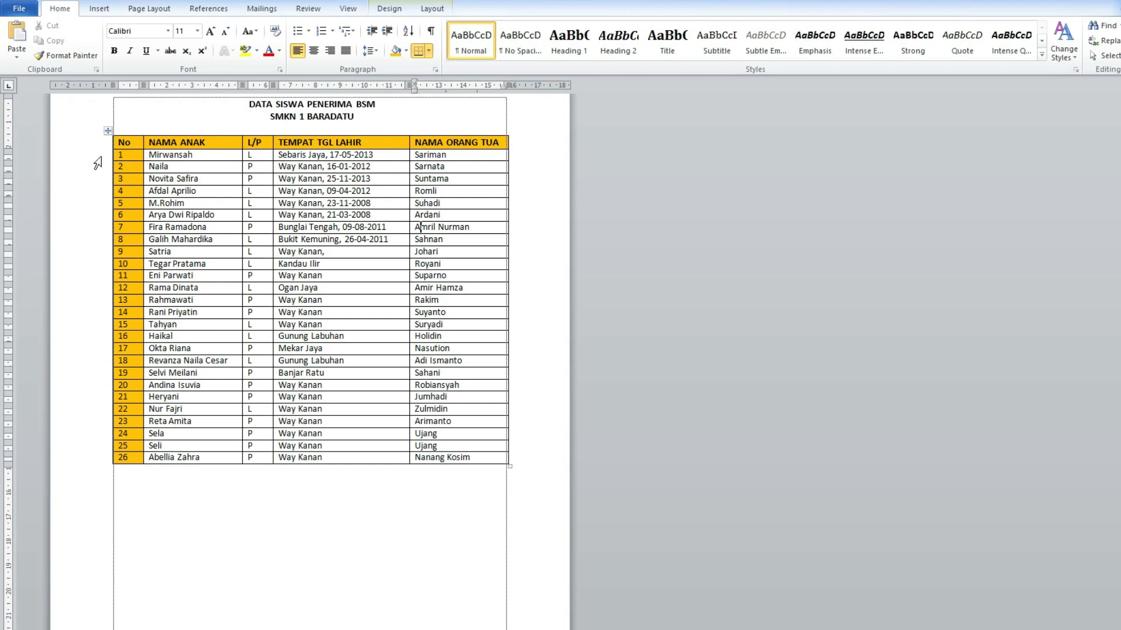
{"action": "left_click_drag", "start_coordinate": [101, 142], "coordinate": [496, 460]}
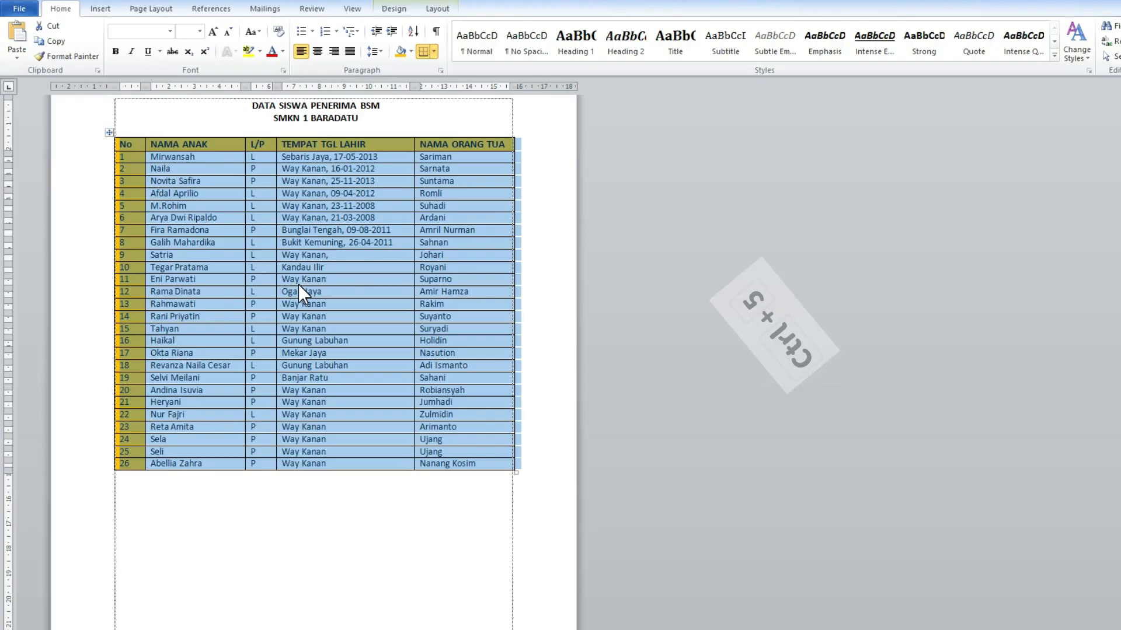
{"action": "key", "text": "ctrl+5"}
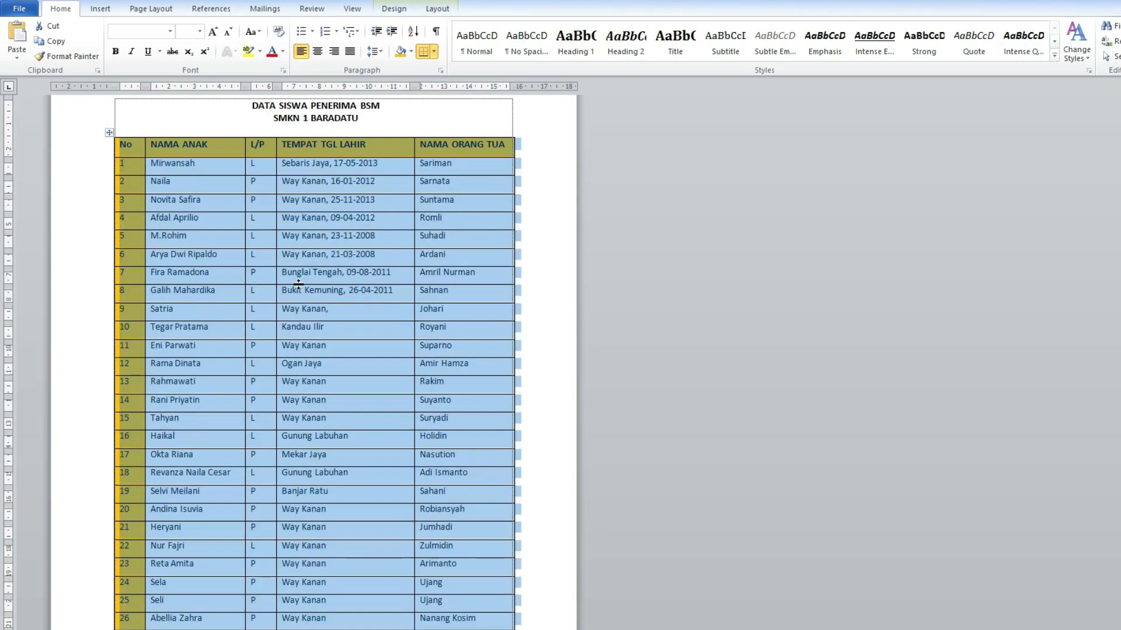
{"action": "left_click", "coordinate": [173, 218]}
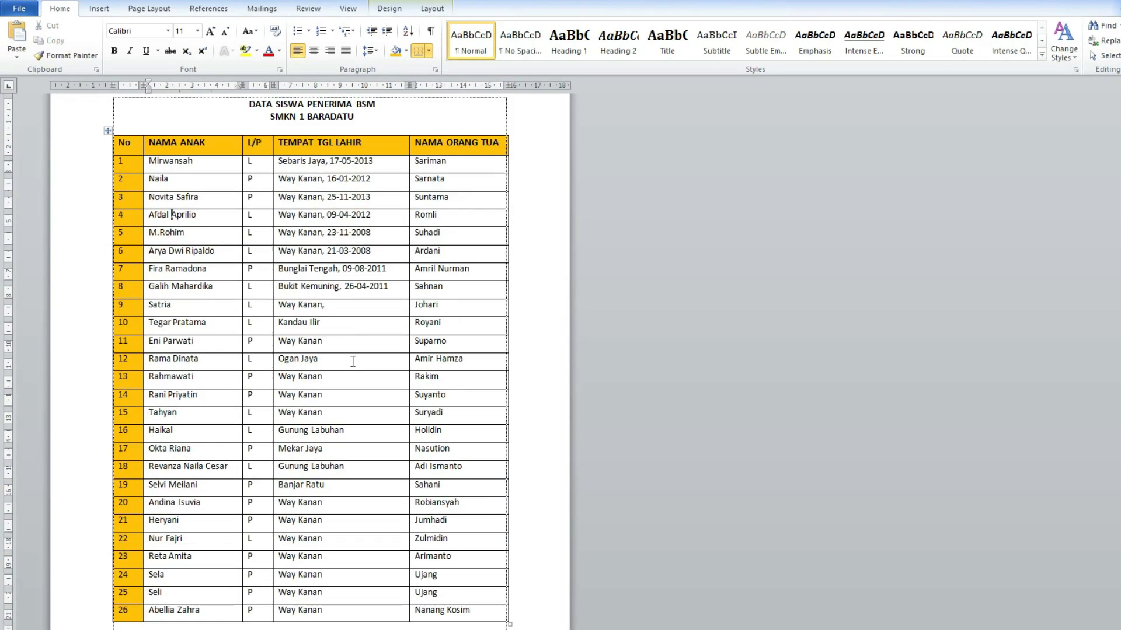
Centre the text in the No, NAMA ORANG TUA and L/P columns of the table
{"action": "scroll", "coordinate": [353, 361], "scroll_direction": "down", "scroll_amount": 6}
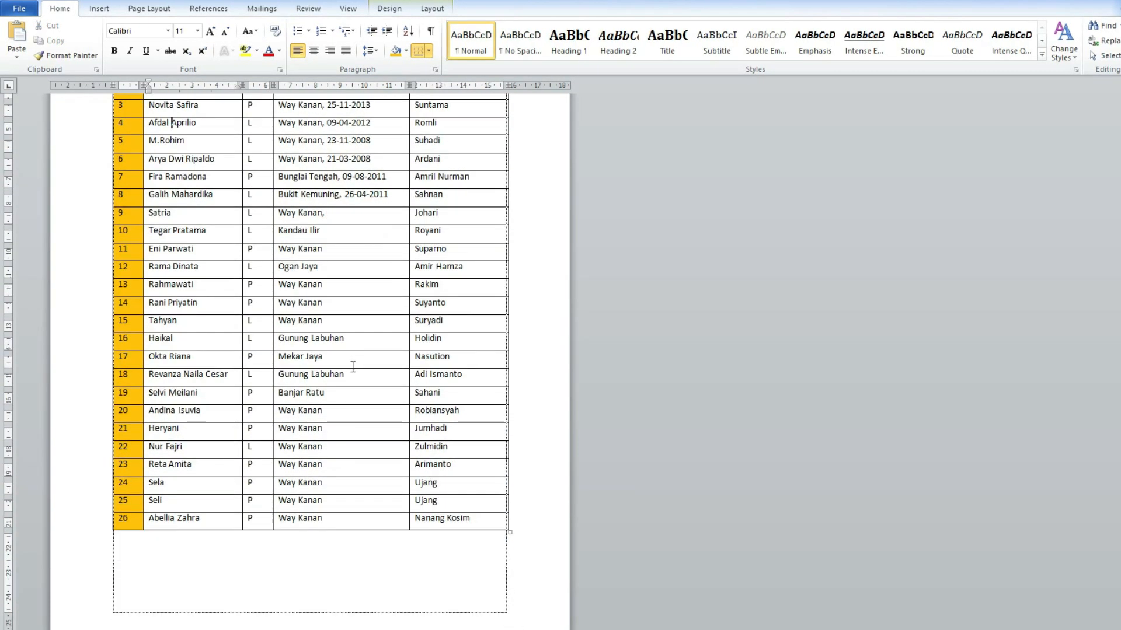
{"action": "scroll", "coordinate": [350, 368], "scroll_direction": "up", "scroll_amount": 5}
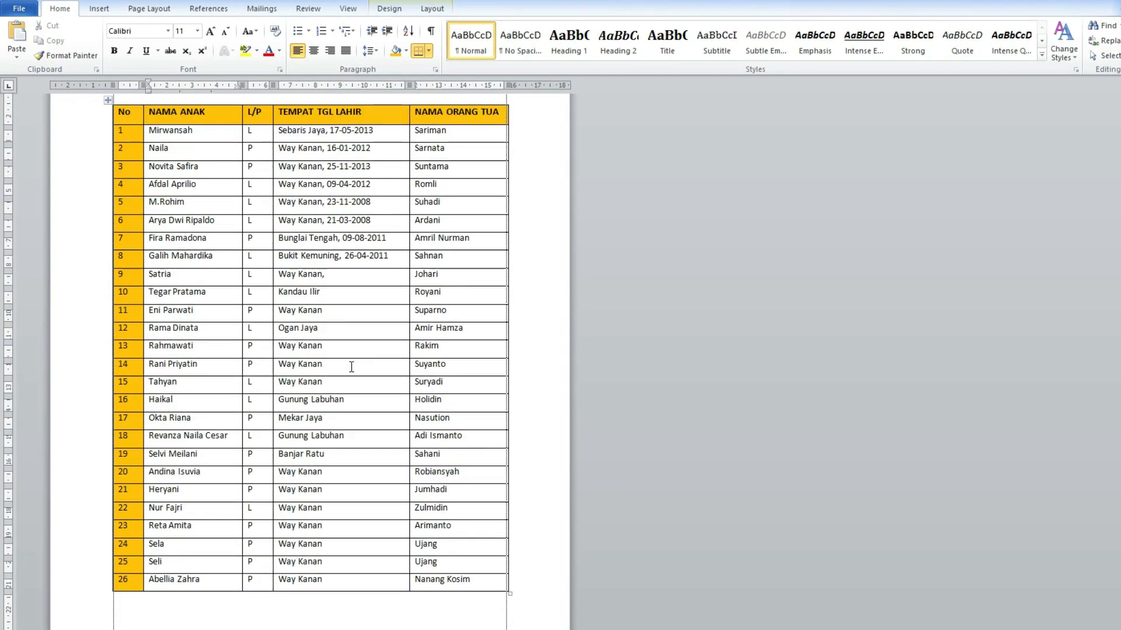
{"action": "left_click", "coordinate": [128, 102]}
{"action": "left_click", "coordinate": [315, 51]}
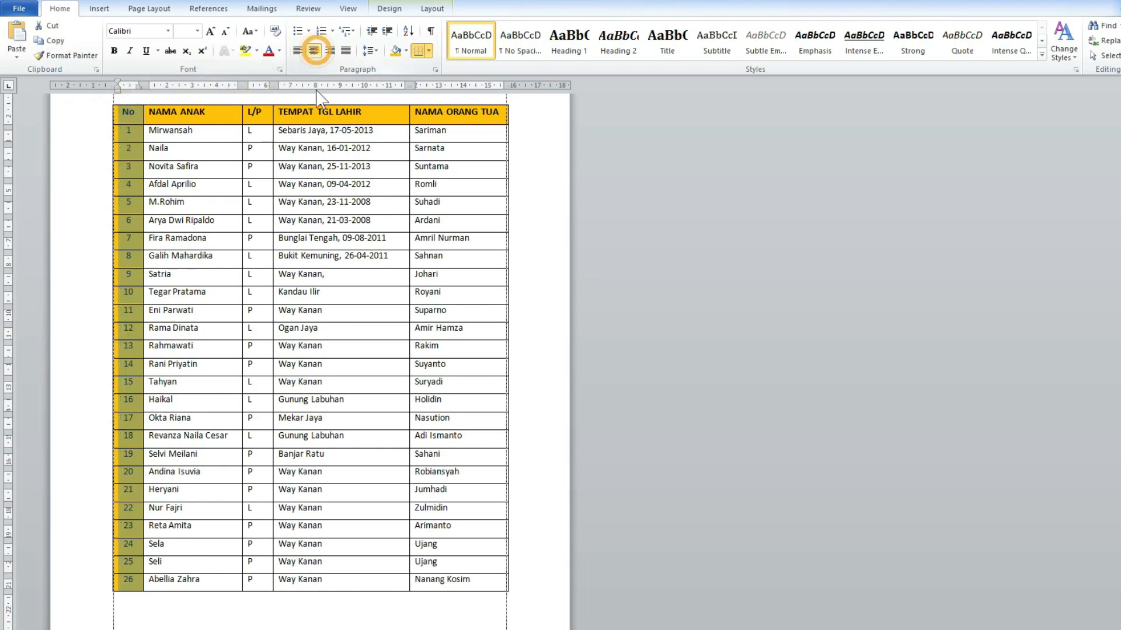
{"action": "left_click", "coordinate": [455, 101]}
{"action": "left_click", "coordinate": [313, 51]}
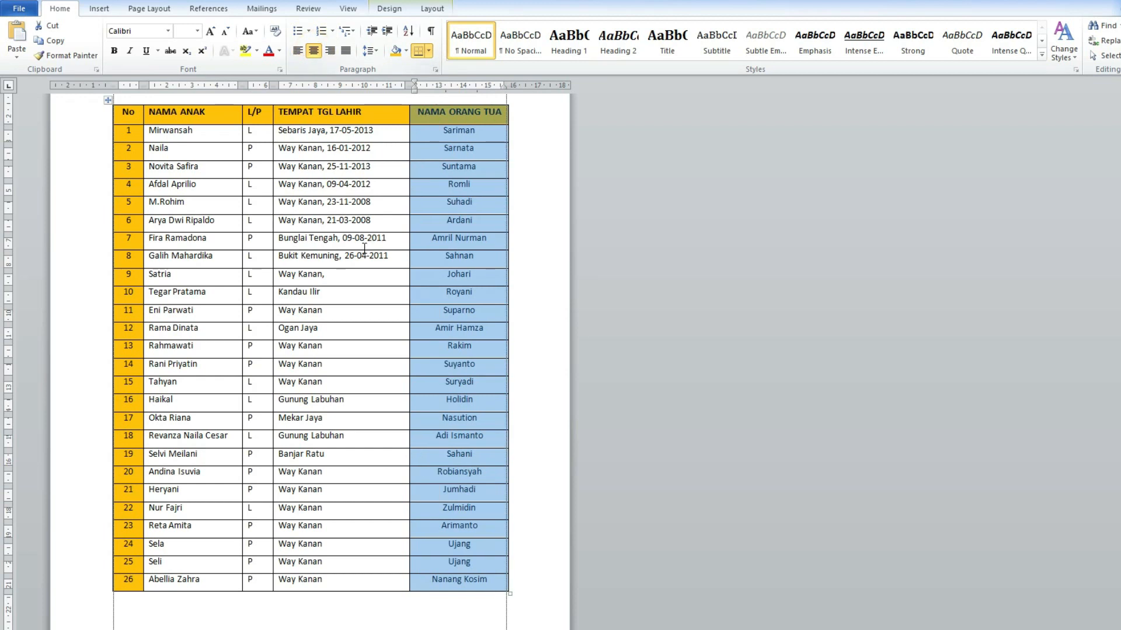
{"action": "left_click", "coordinate": [256, 104]}
{"action": "left_click", "coordinate": [314, 50]}
{"action": "left_click", "coordinate": [334, 238]}
{"action": "scroll", "coordinate": [411, 436], "scroll_direction": "down", "scroll_amount": 3}
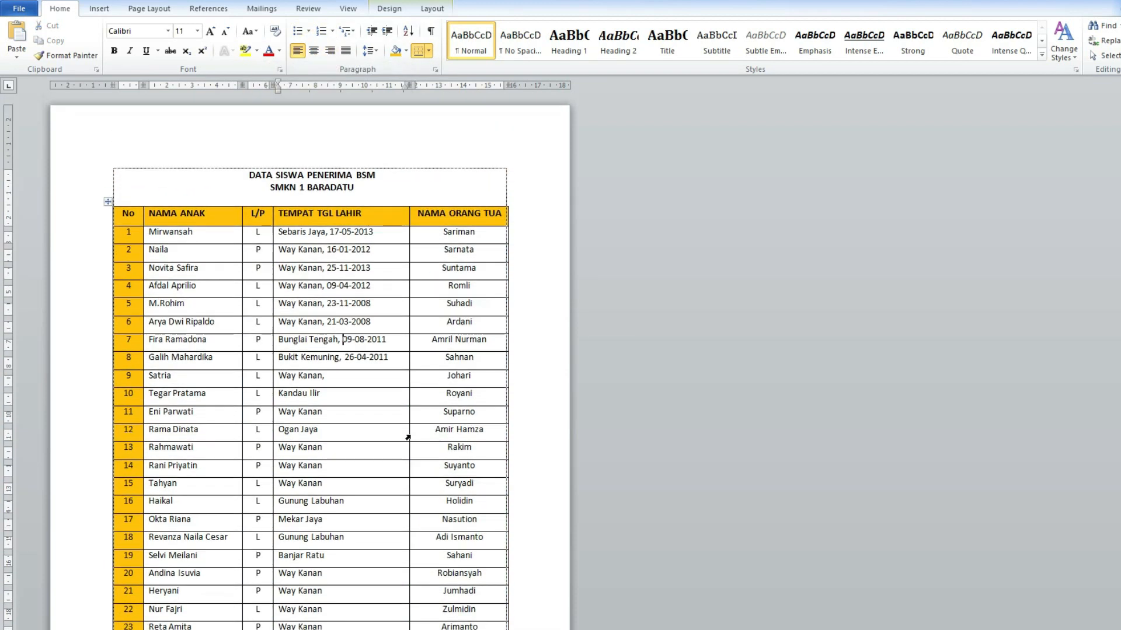
{"action": "scroll", "coordinate": [411, 437], "scroll_direction": "up", "scroll_amount": 3}
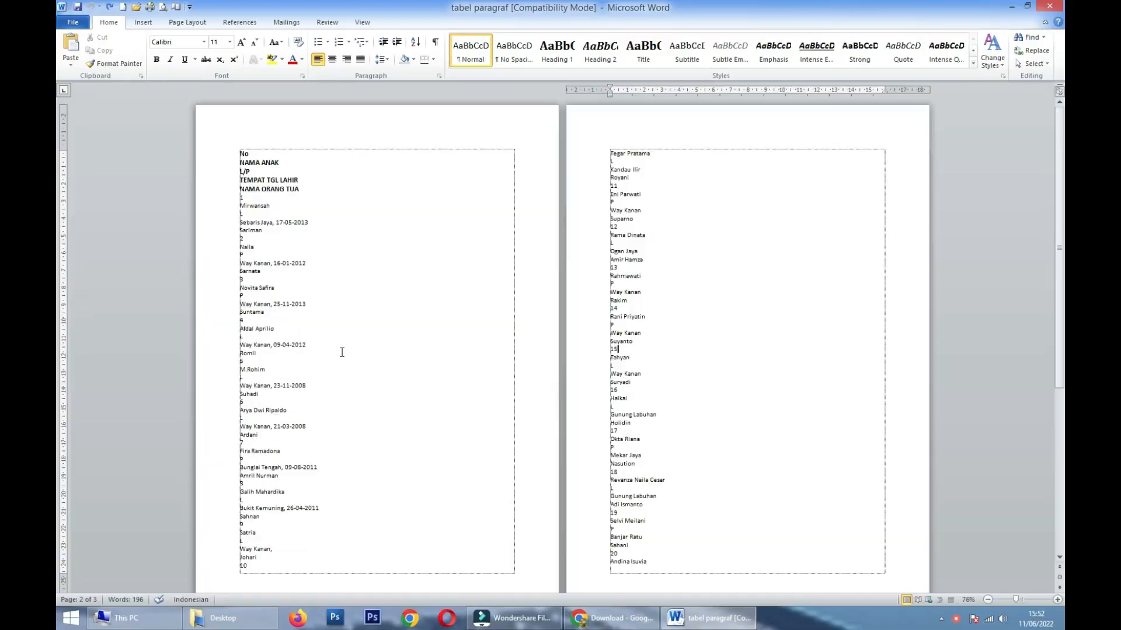
Convert the entire three-page paragraph list in the tabel paragraf document into a 5-column table, separating the text at paragraphs
{"action": "scroll", "coordinate": [342, 352], "scroll_direction": "down", "scroll_amount": 2}
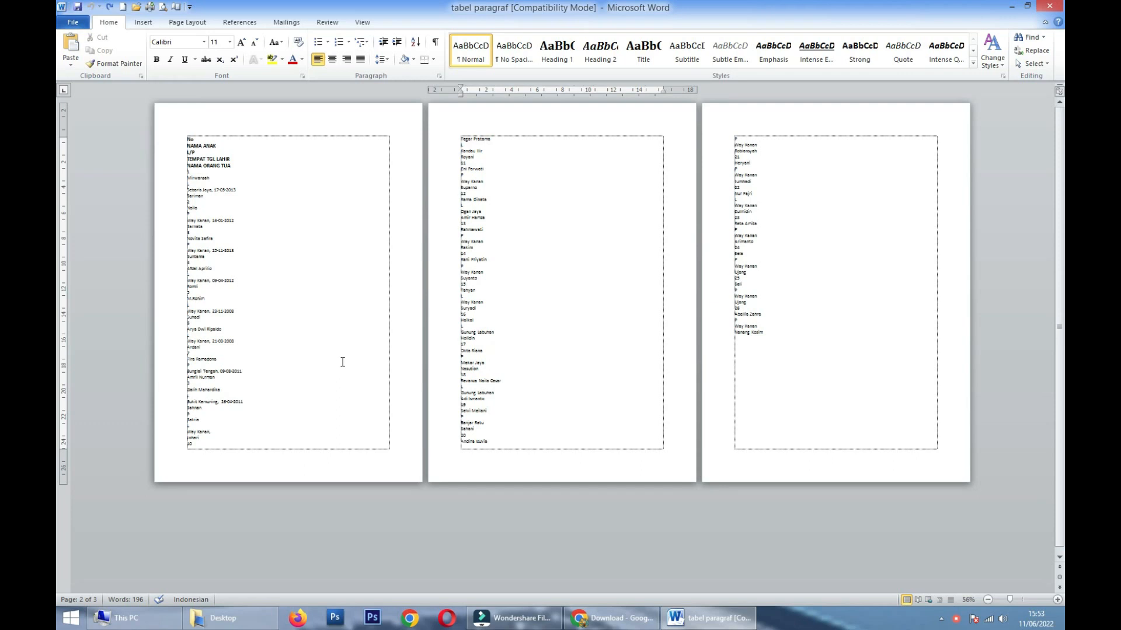
{"action": "scroll", "coordinate": [305, 364], "scroll_direction": "up", "scroll_amount": 1}
{"action": "scroll", "coordinate": [305, 366], "scroll_direction": "down", "scroll_amount": 1}
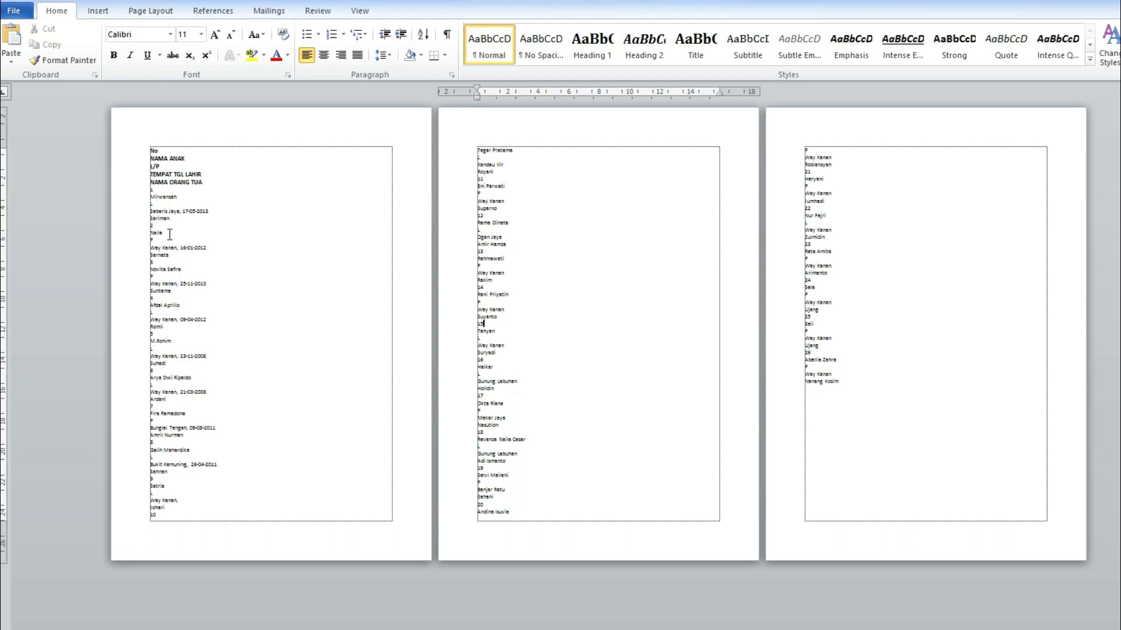
{"action": "left_click_drag", "start_coordinate": [150, 150], "coordinate": [848, 383]}
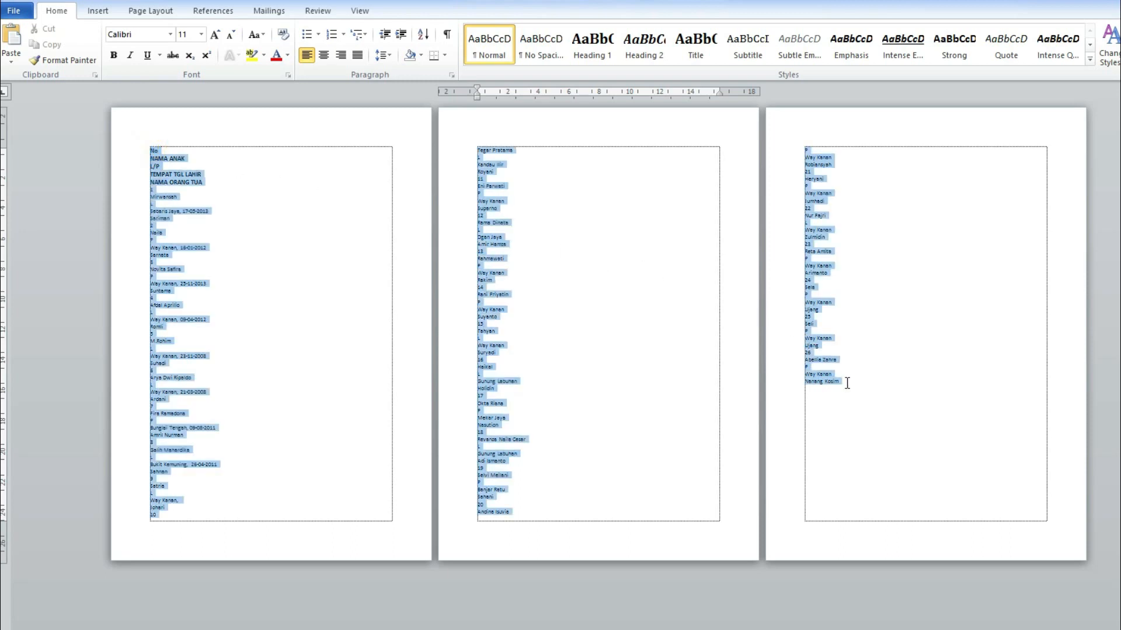
{"action": "scroll", "coordinate": [840, 382], "scroll_direction": "up", "scroll_amount": 2, "text": "ctrl"}
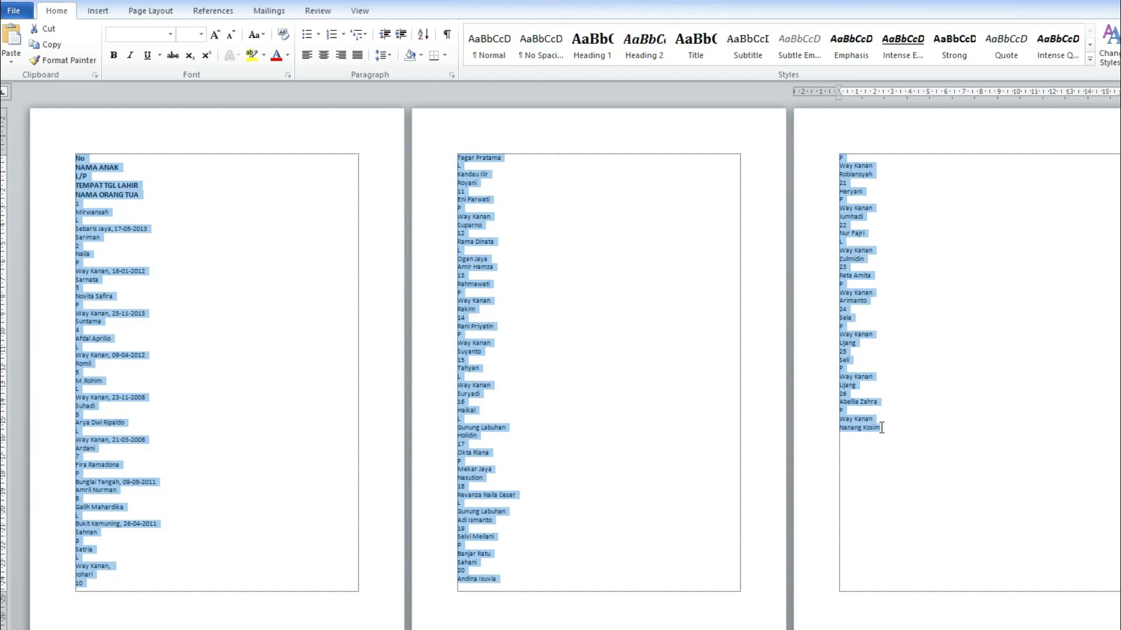
{"action": "left_click", "coordinate": [107, 12]}
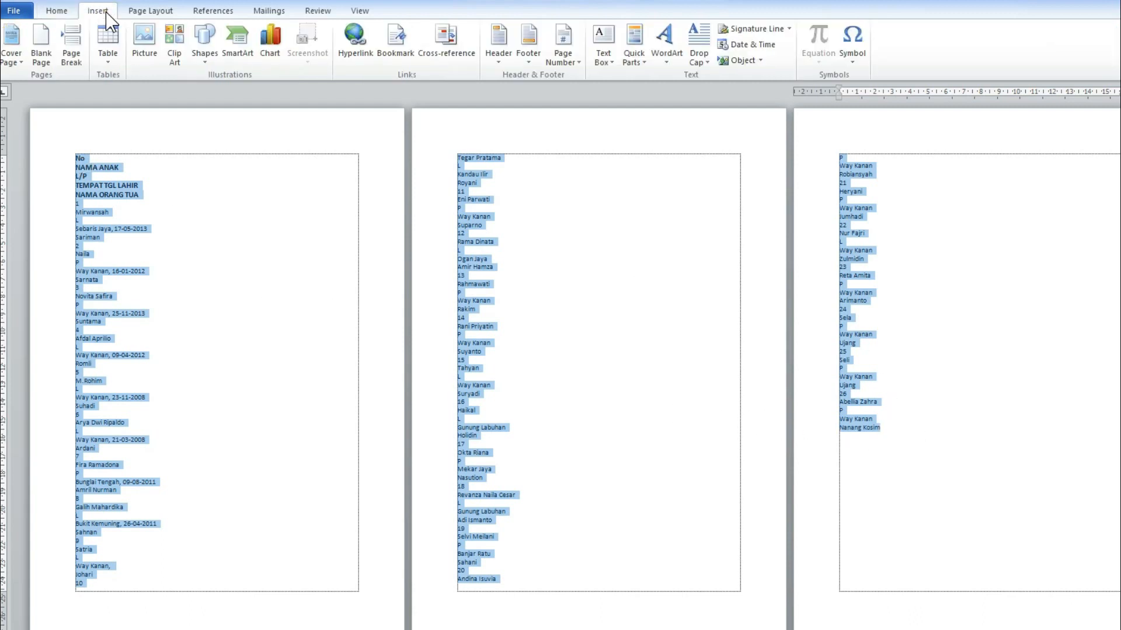
{"action": "left_click", "coordinate": [109, 54]}
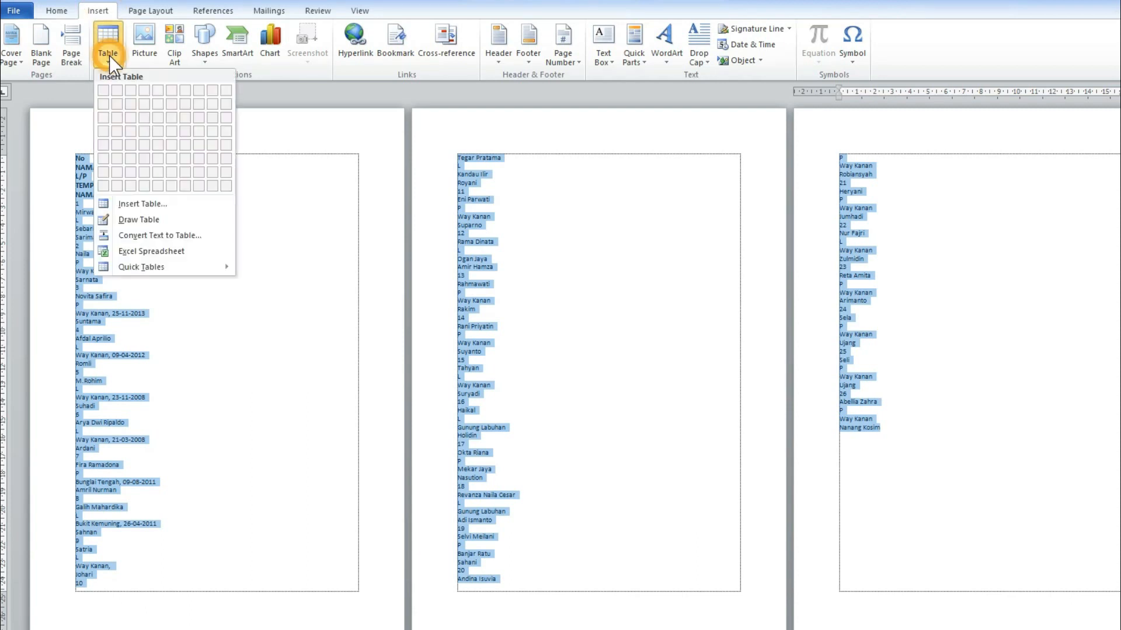
{"action": "left_click", "coordinate": [186, 236]}
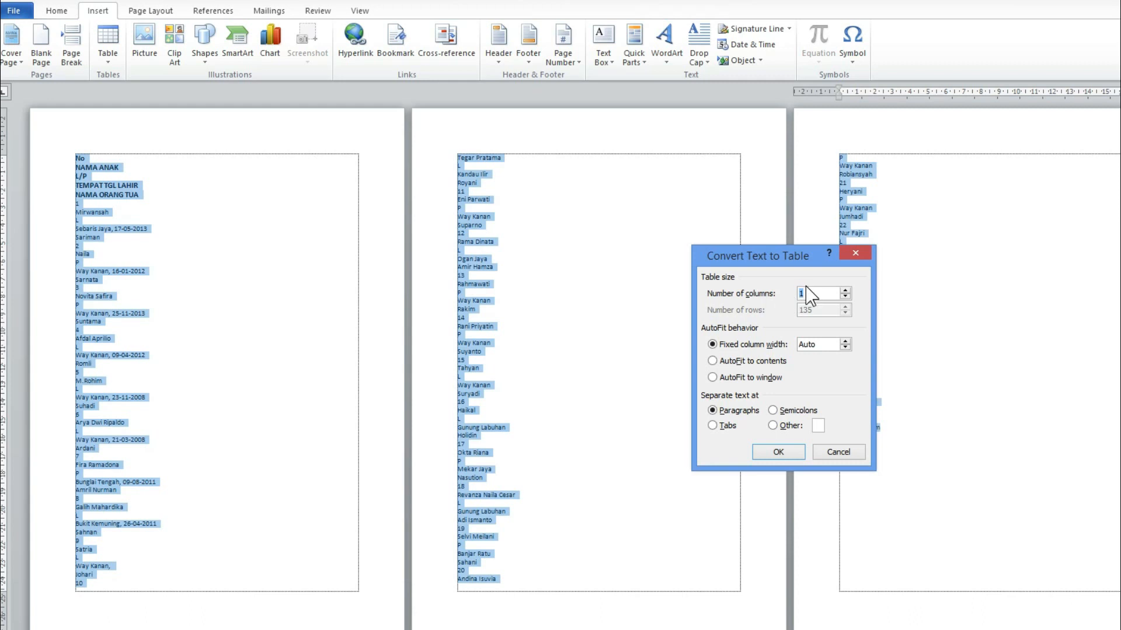
{"action": "type", "text": "5"}
{"action": "left_click", "coordinate": [776, 453]}
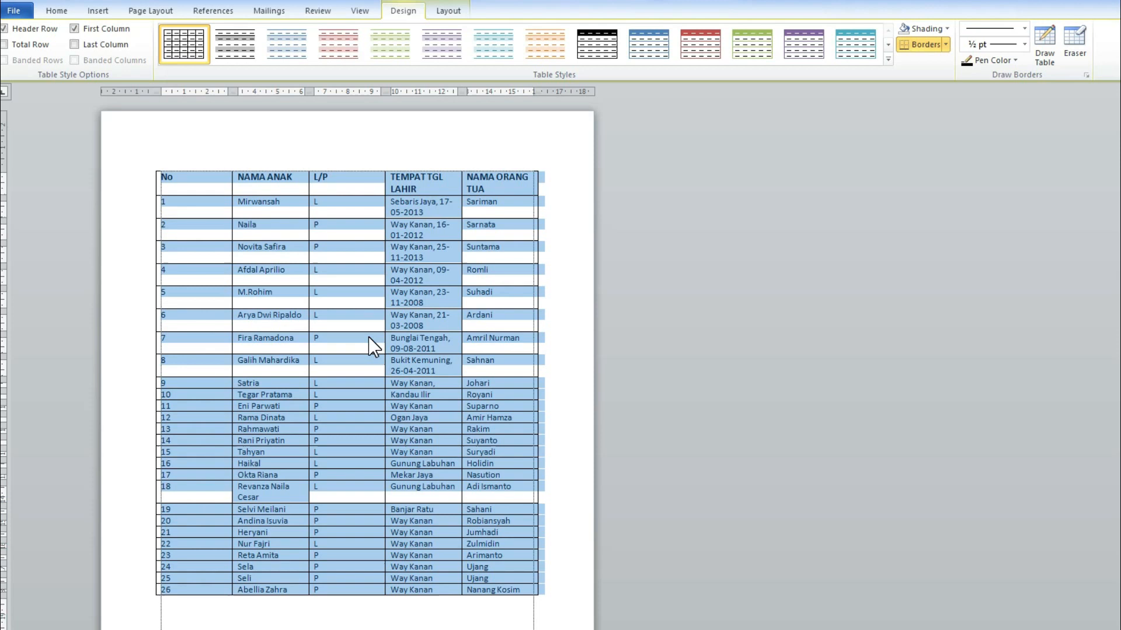
AutoFit the new table's columns to their contents
{"action": "left_click", "coordinate": [461, 12]}
{"action": "left_click", "coordinate": [397, 61]}
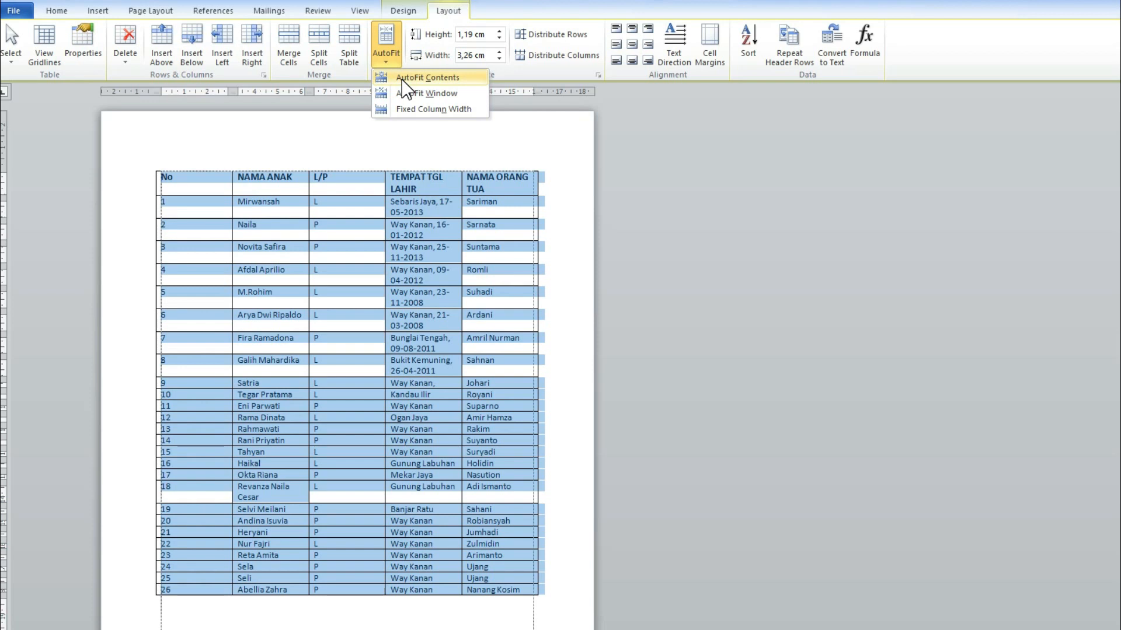
{"action": "left_click", "coordinate": [402, 80]}
{"action": "left_click", "coordinate": [476, 183]}
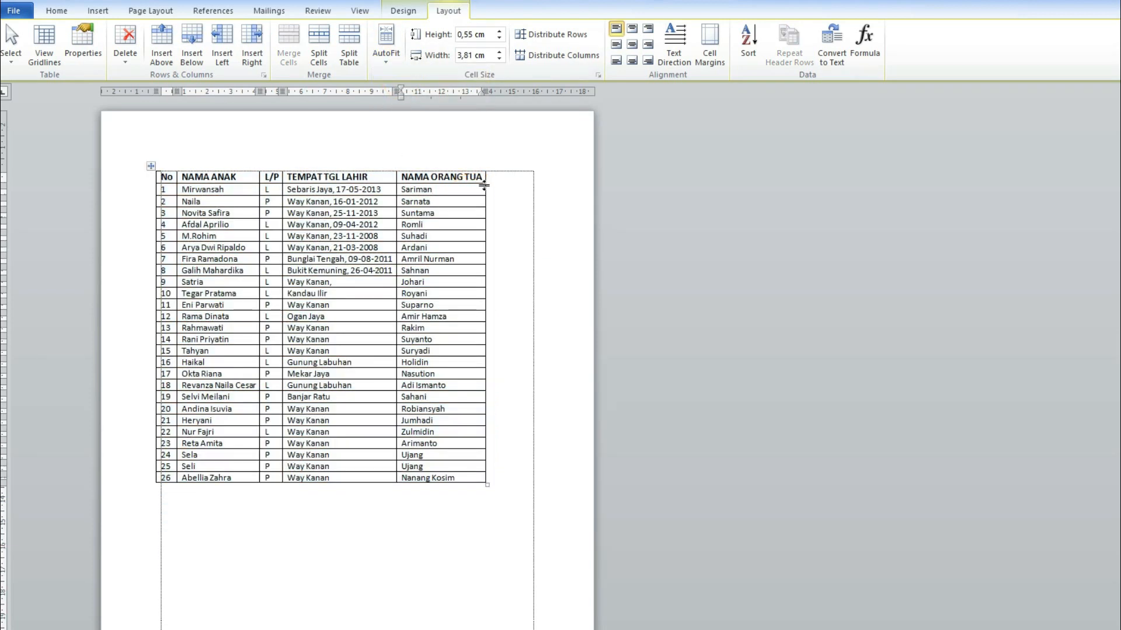
Extend the table's last column to the right page margin and set all table rows to 1.5 line spacing
{"action": "left_click_drag", "start_coordinate": [484, 185], "coordinate": [535, 185]}
{"action": "left_click_drag", "start_coordinate": [146, 177], "coordinate": [204, 480]}
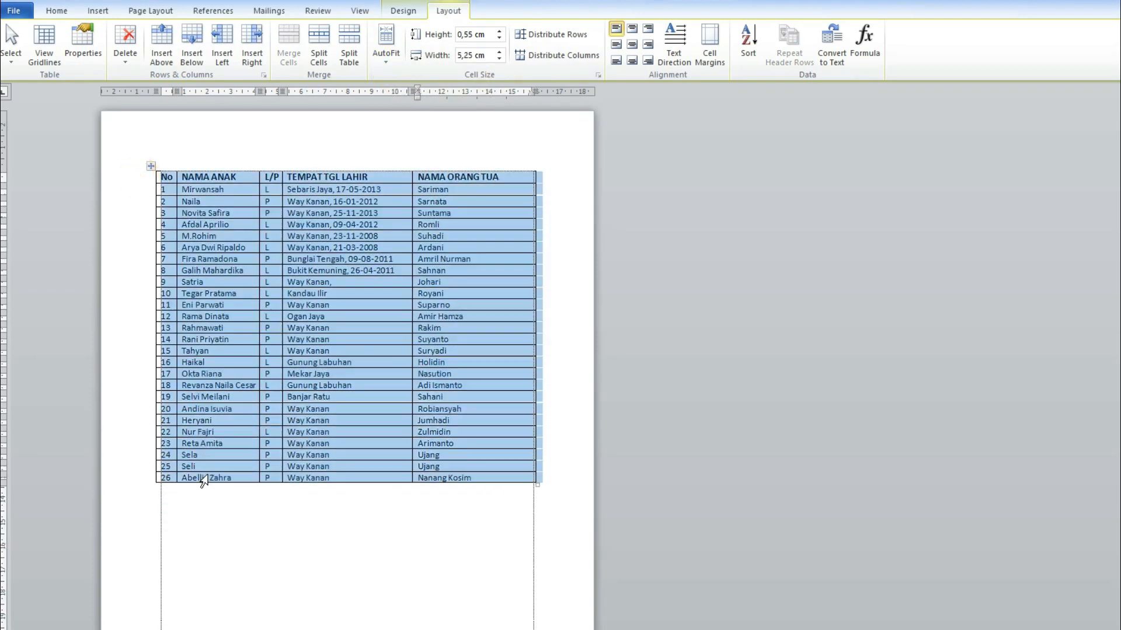
{"action": "key", "text": "ctrl+5"}
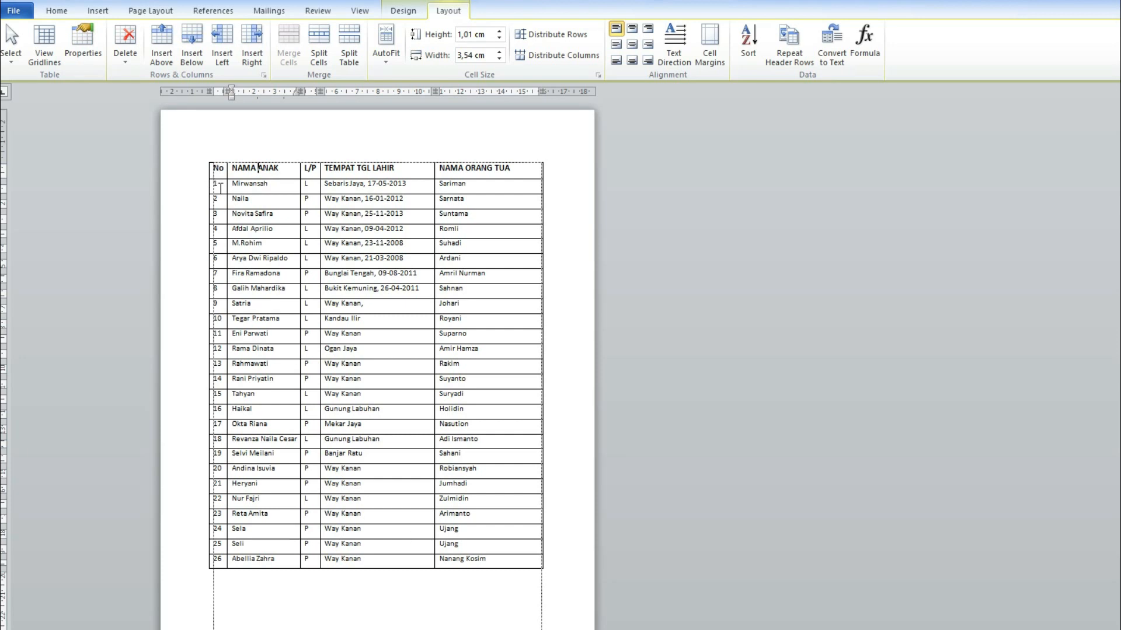
Convert the entire children's data table to text, separating the cell contents with a custom ";" character
{"action": "left_click_drag", "start_coordinate": [211, 166], "coordinate": [513, 569]}
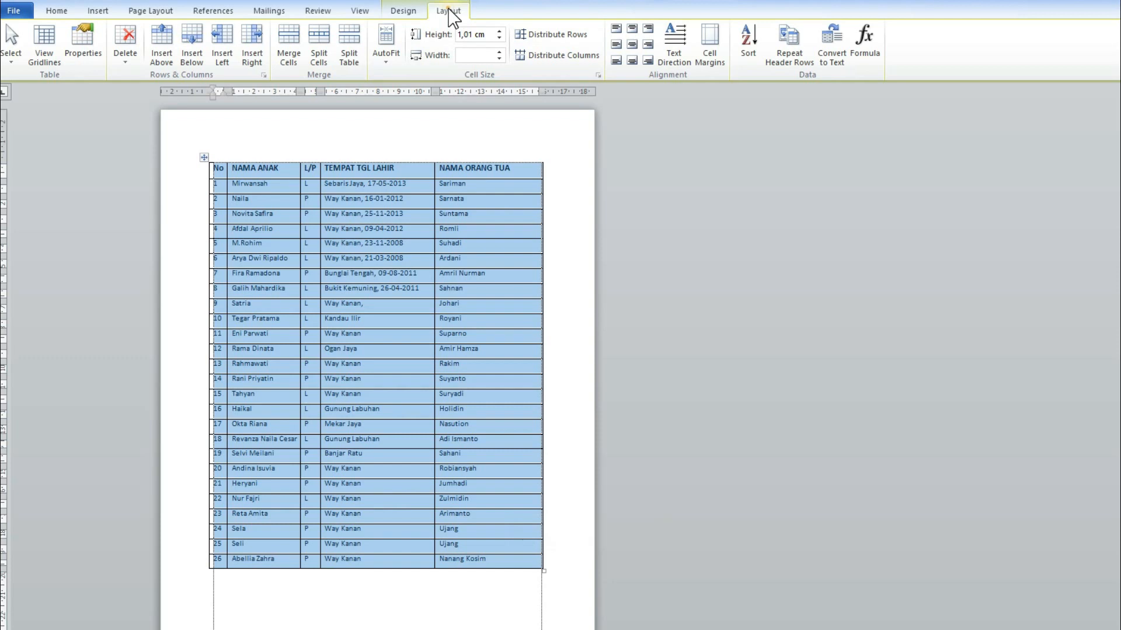
{"action": "left_click", "coordinate": [836, 65]}
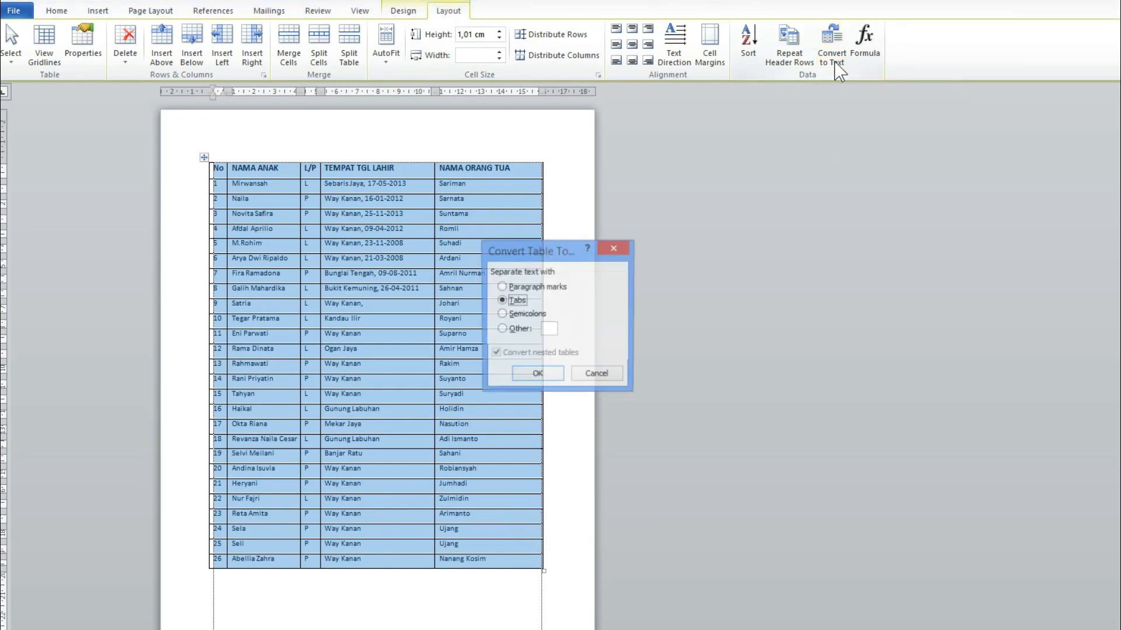
{"action": "left_click_drag", "start_coordinate": [549, 254], "coordinate": [446, 199]}
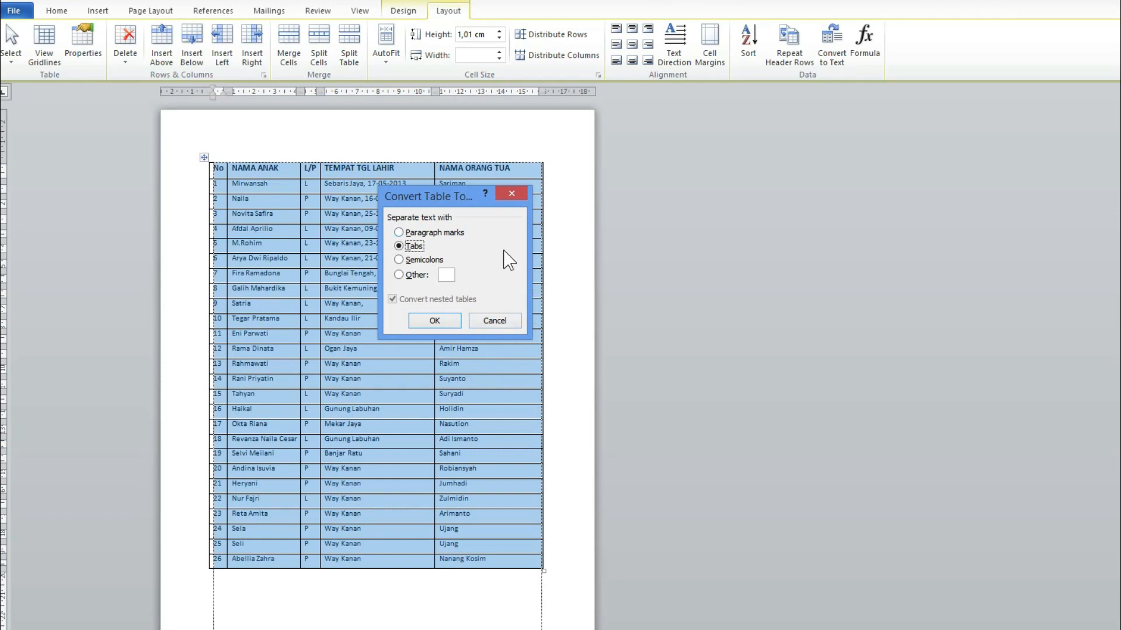
{"action": "left_click", "coordinate": [414, 233]}
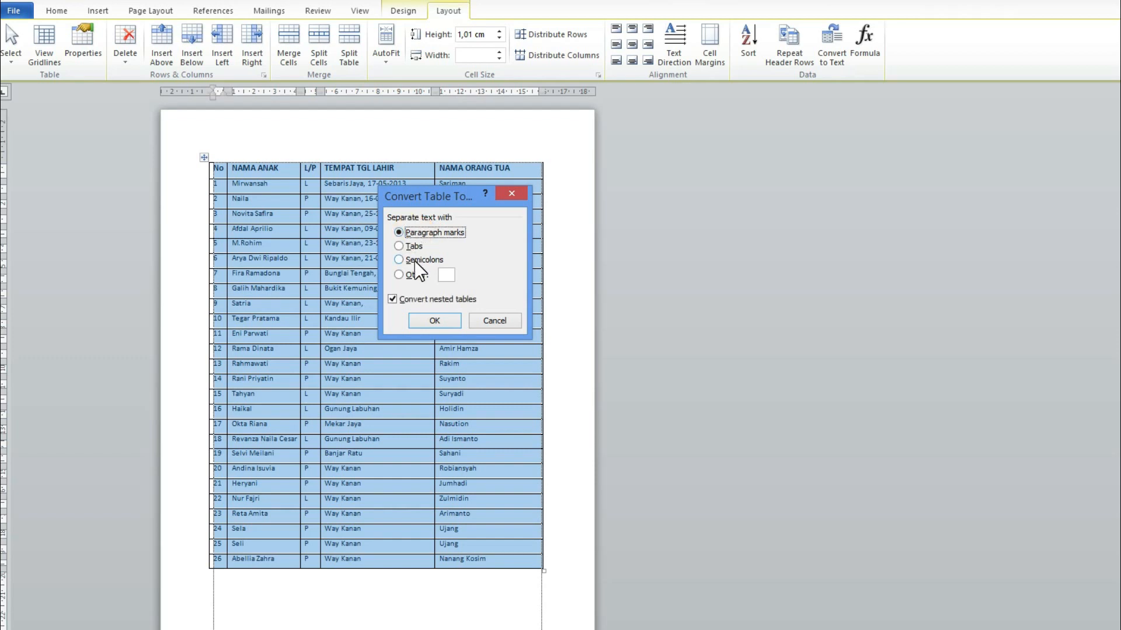
{"action": "left_click", "coordinate": [414, 260]}
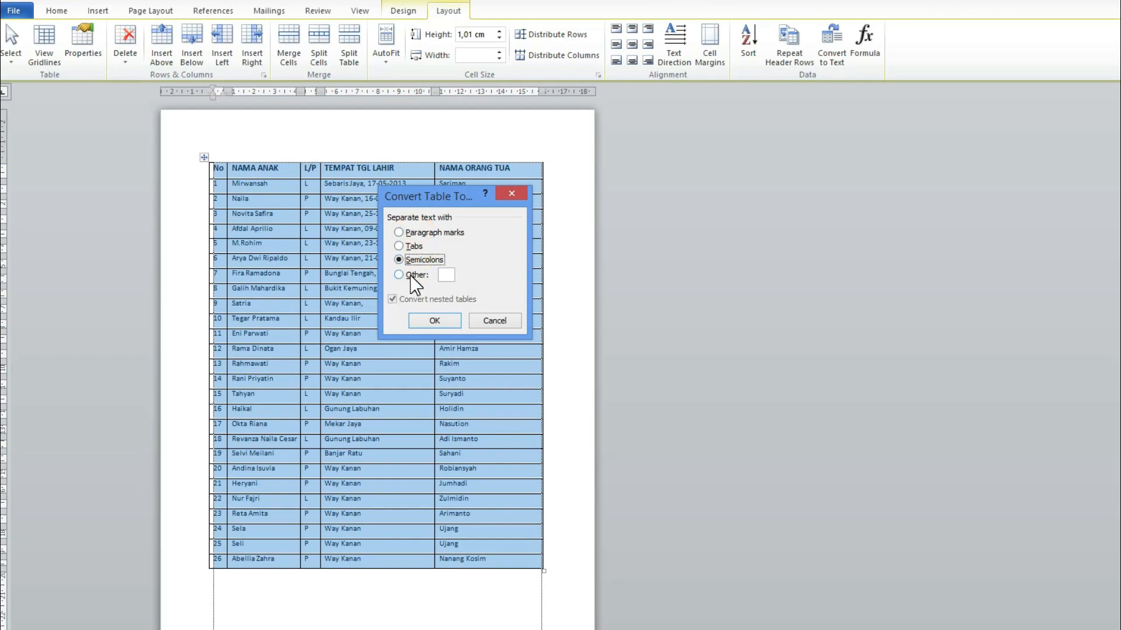
{"action": "left_click", "coordinate": [410, 275]}
{"action": "left_click", "coordinate": [445, 274]}
{"action": "left_click", "coordinate": [445, 274]}
{"action": "left_click", "coordinate": [445, 275]}
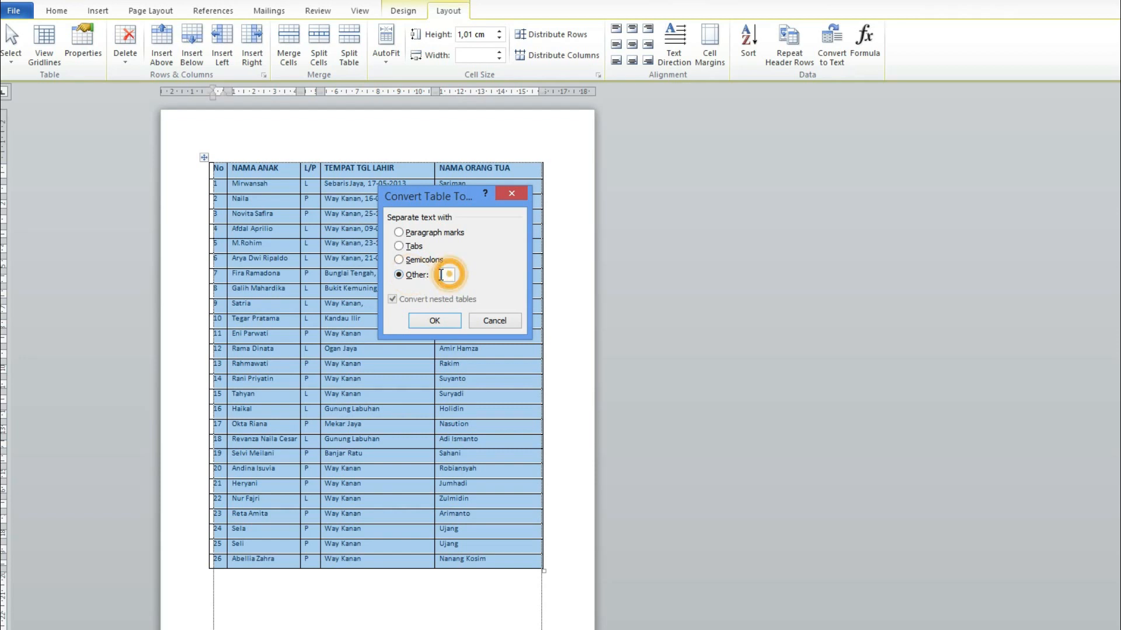
{"action": "type", "text": ";"}
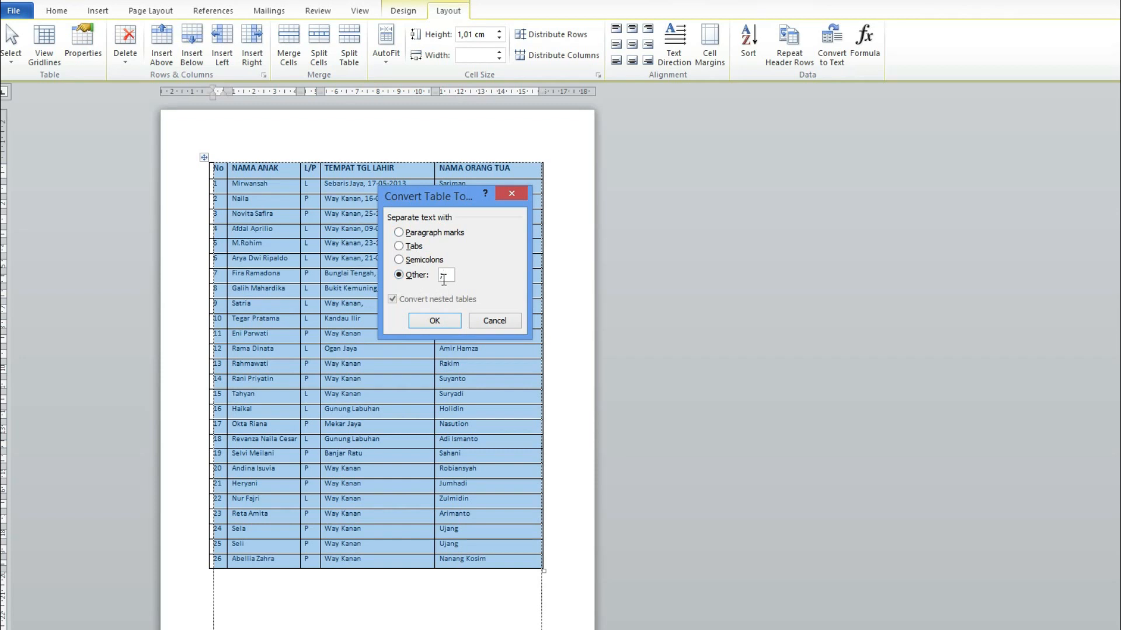
{"action": "left_click", "coordinate": [438, 320]}
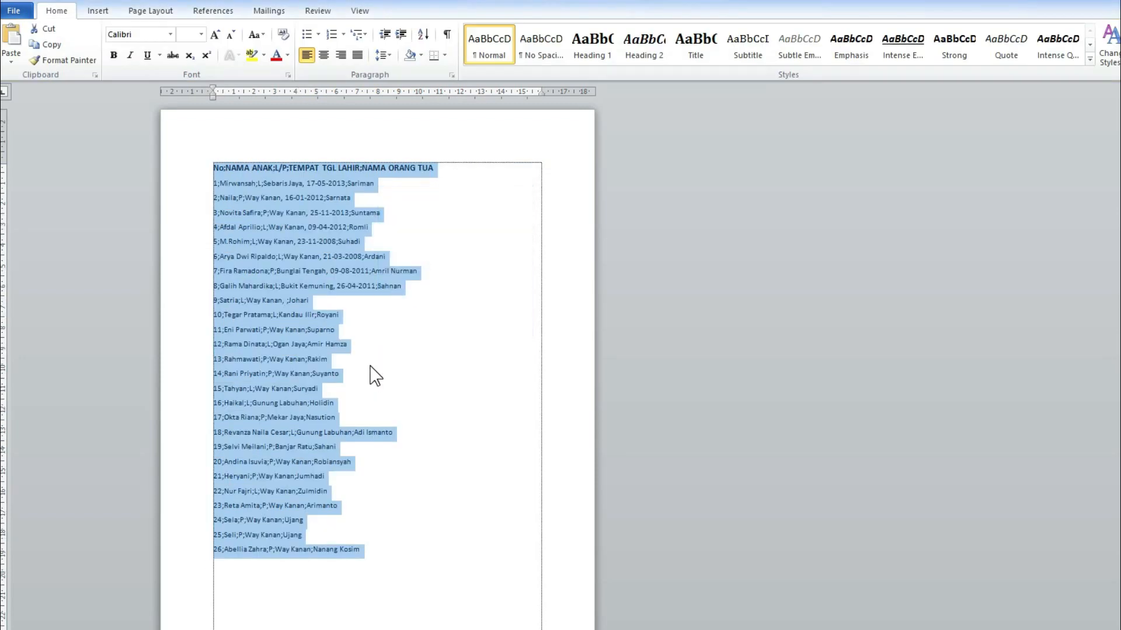
Convert all the semicolon-separated lines, header included, into a 5-column table with automatic fixed column width, separating text at the custom ";" character
{"action": "scroll", "coordinate": [344, 353], "scroll_direction": "up", "scroll_amount": 3}
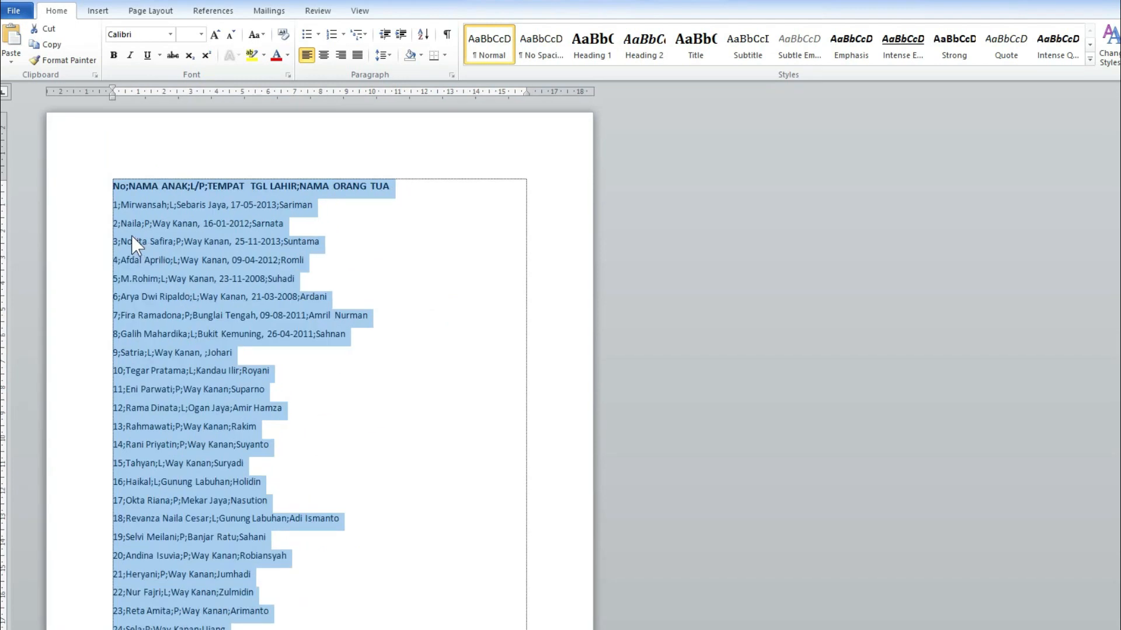
{"action": "left_click", "coordinate": [378, 256]}
{"action": "scroll", "coordinate": [140, 226], "scroll_direction": "down", "scroll_amount": 1}
{"action": "left_click_drag", "start_coordinate": [158, 177], "coordinate": [340, 620]}
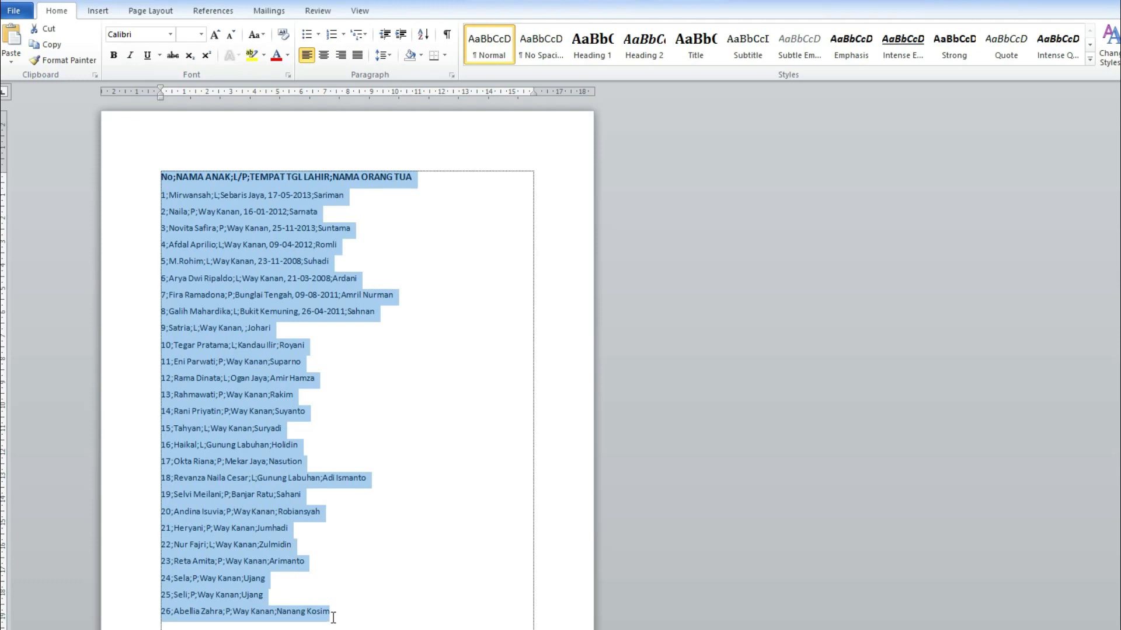
{"action": "left_click", "coordinate": [94, 18]}
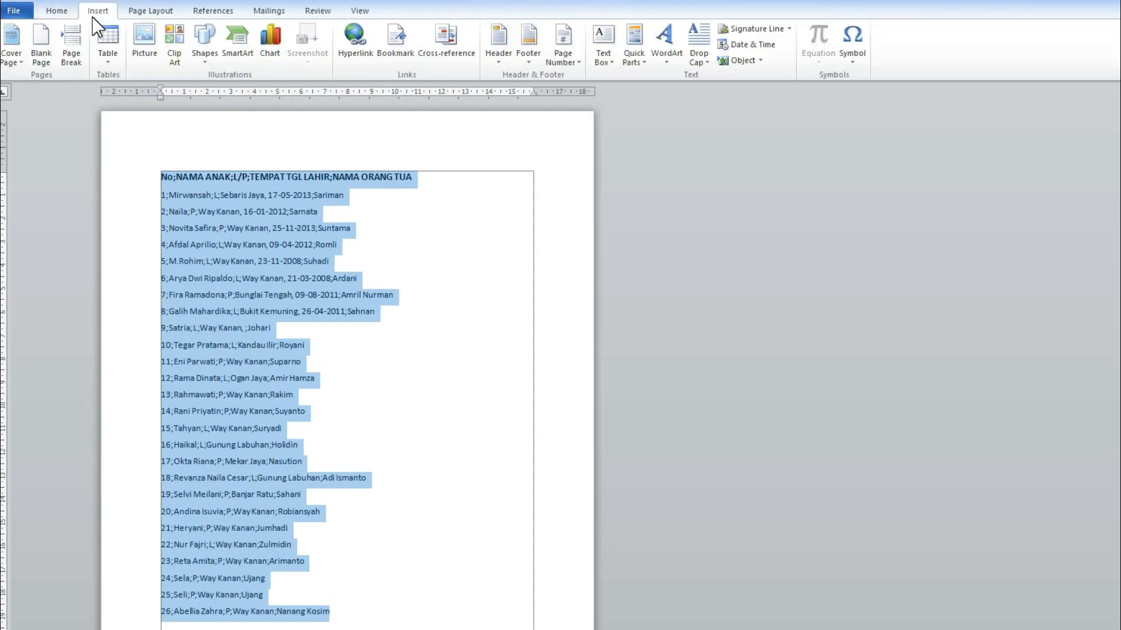
{"action": "left_click", "coordinate": [108, 42]}
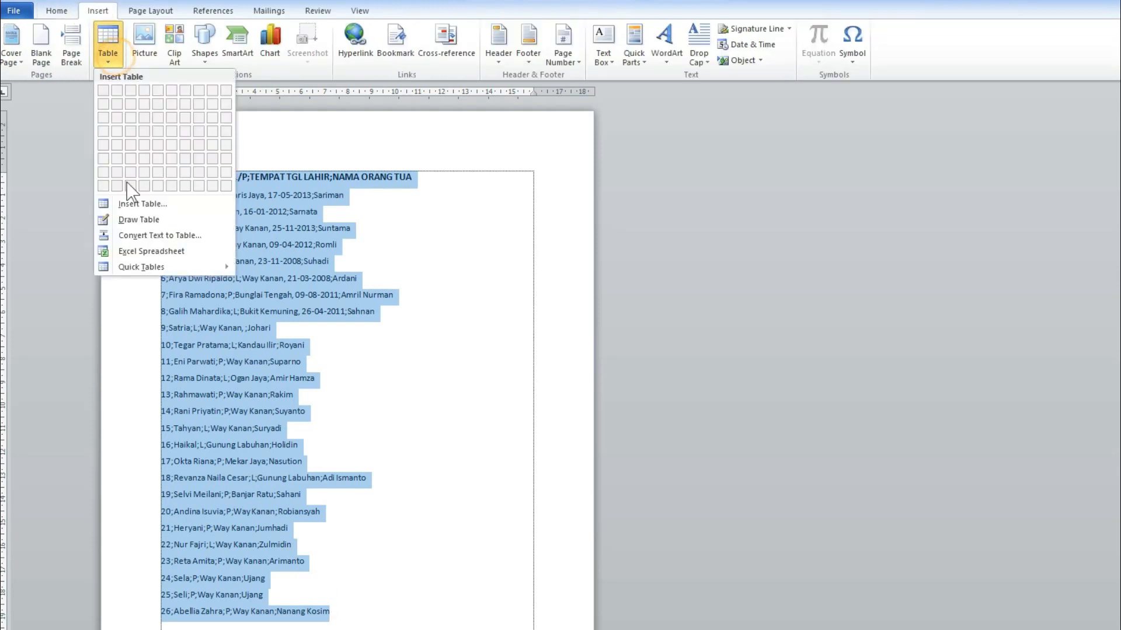
{"action": "left_click", "coordinate": [160, 236]}
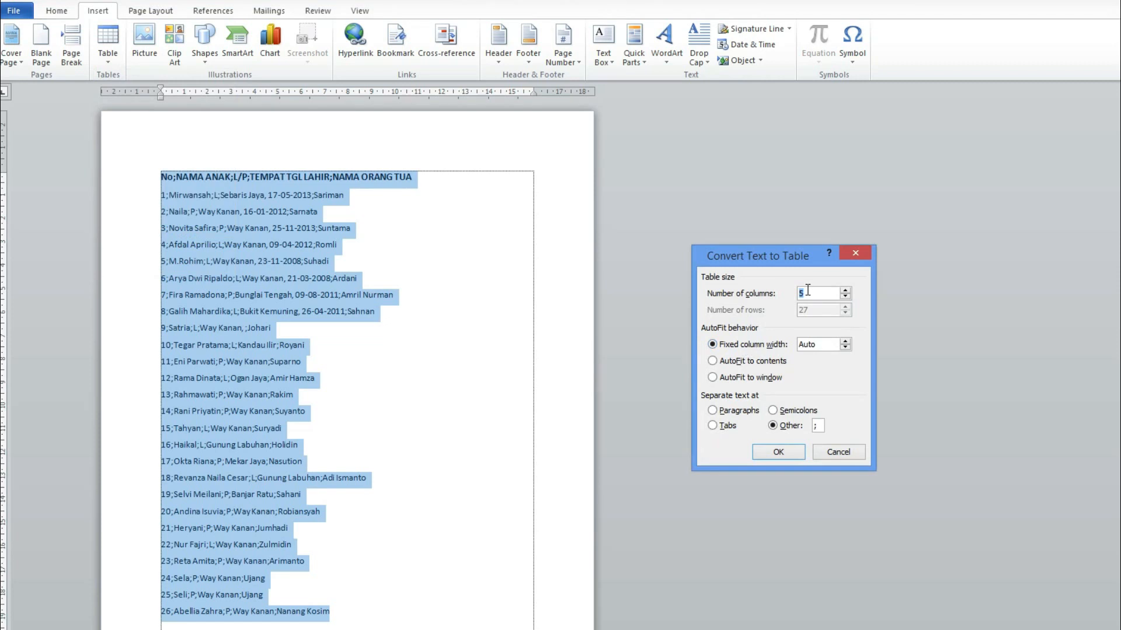
{"action": "left_click", "coordinate": [785, 453]}
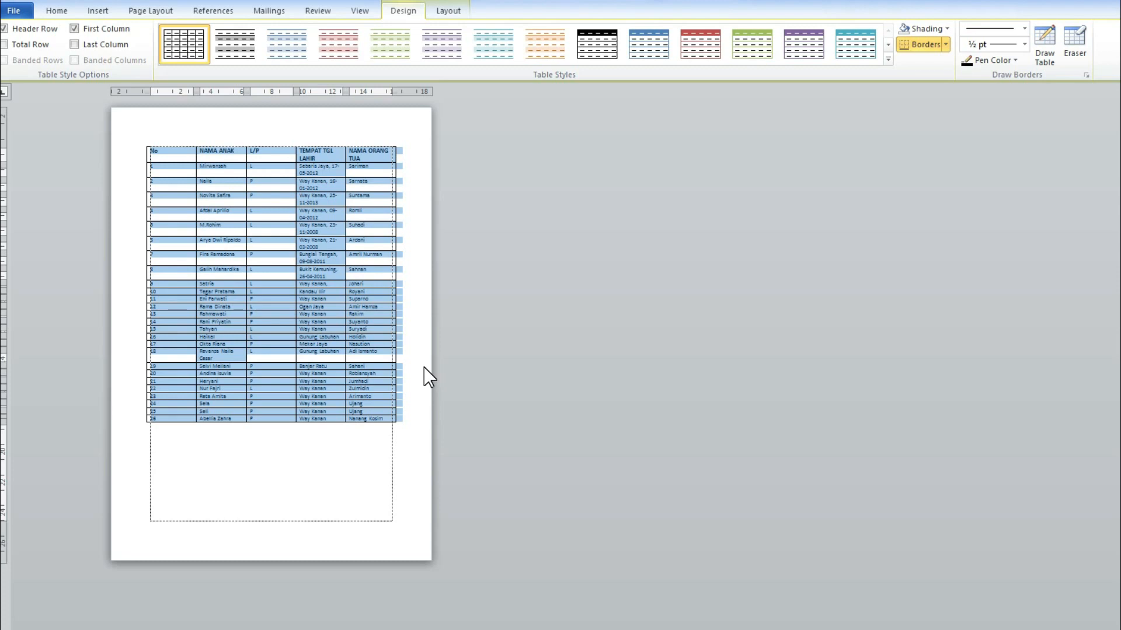